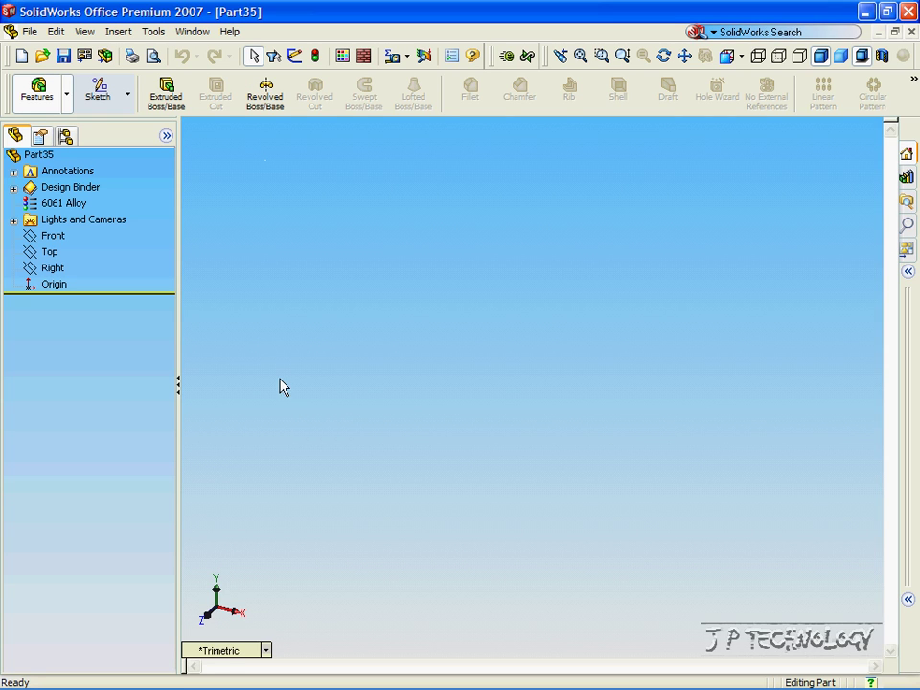
Sketch a rectangle about 91 mm wide on the Front plane, starting from the origin.
left_click(69, 236)
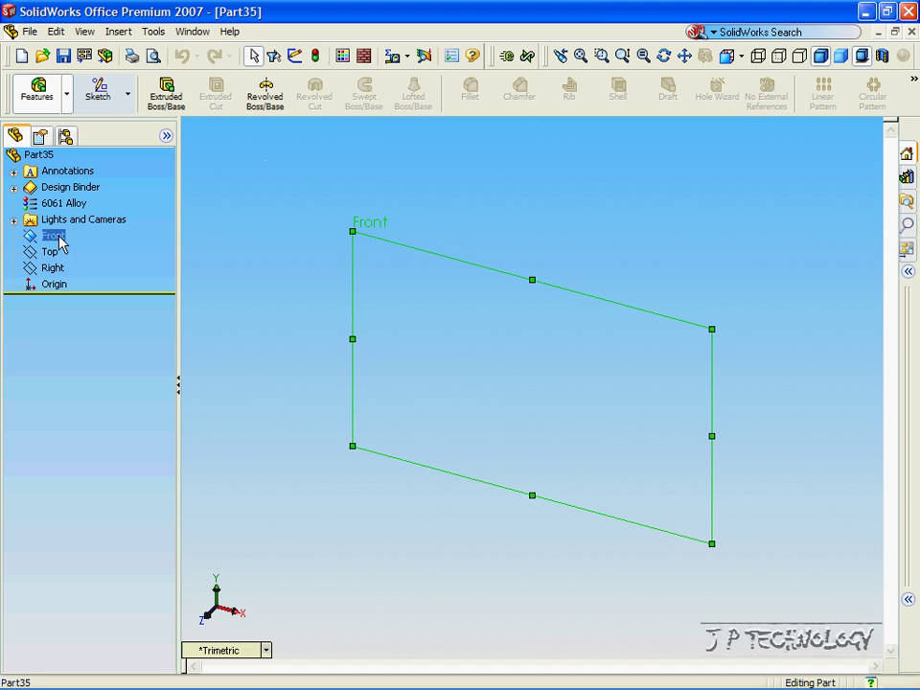
left_click(100, 104)
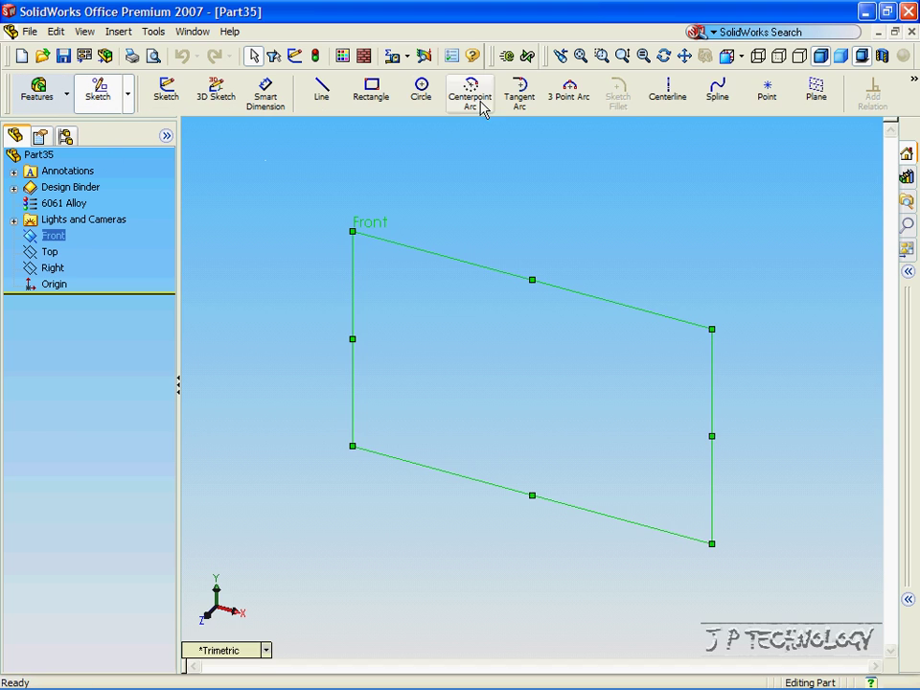
left_click(371, 91)
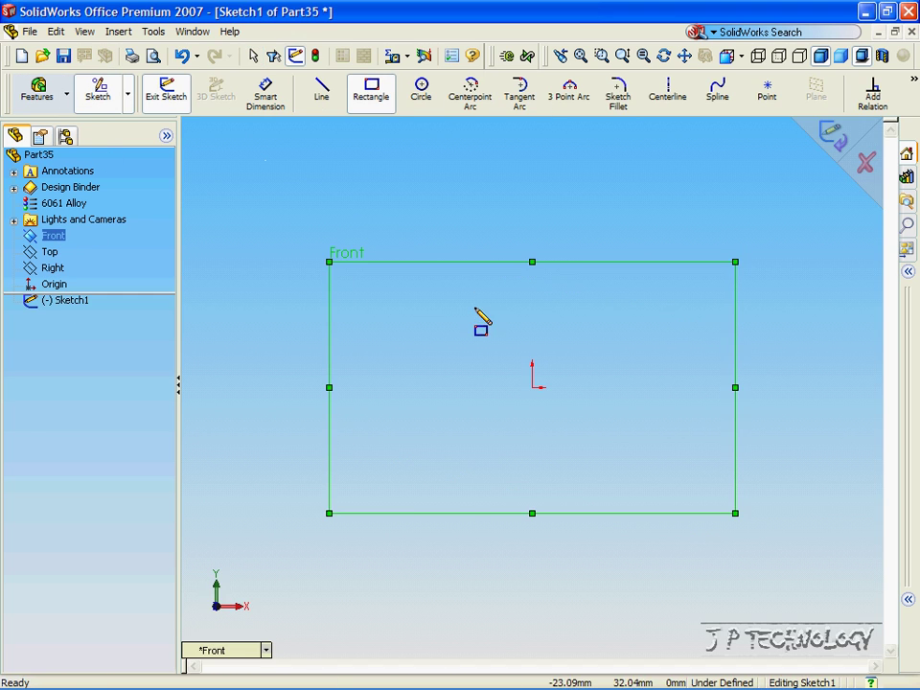
left_click(531, 387)
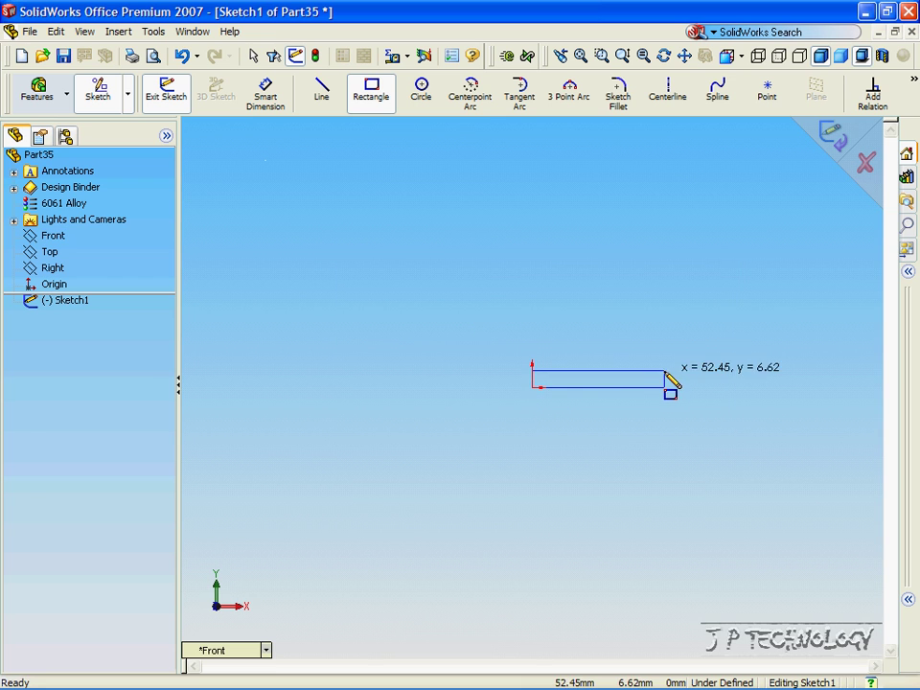
left_click(761, 258)
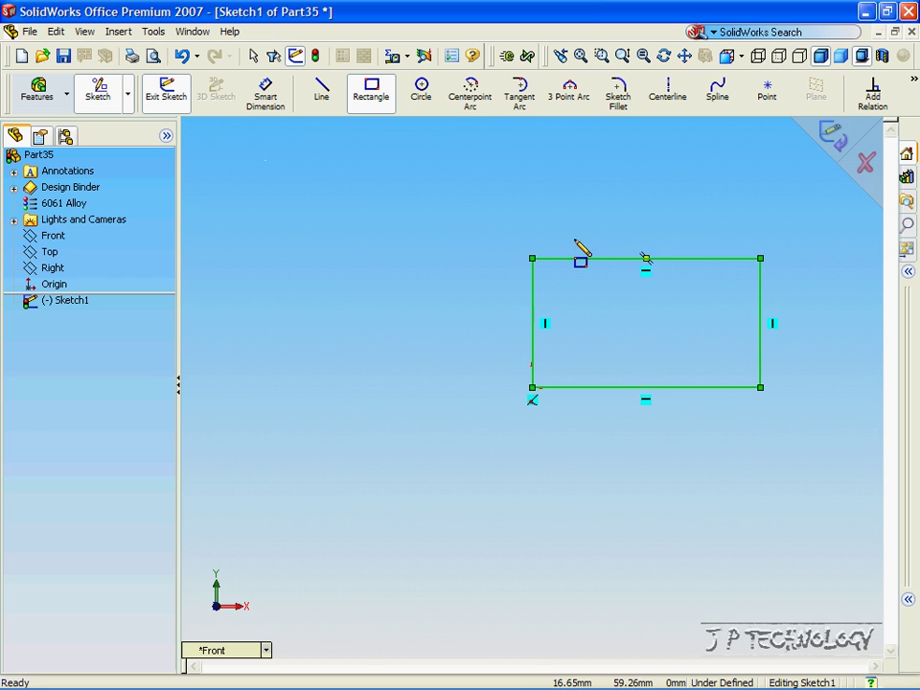
Dimension the rectangle's vertical edge at the origin to 50 mm.
left_click(266, 94)
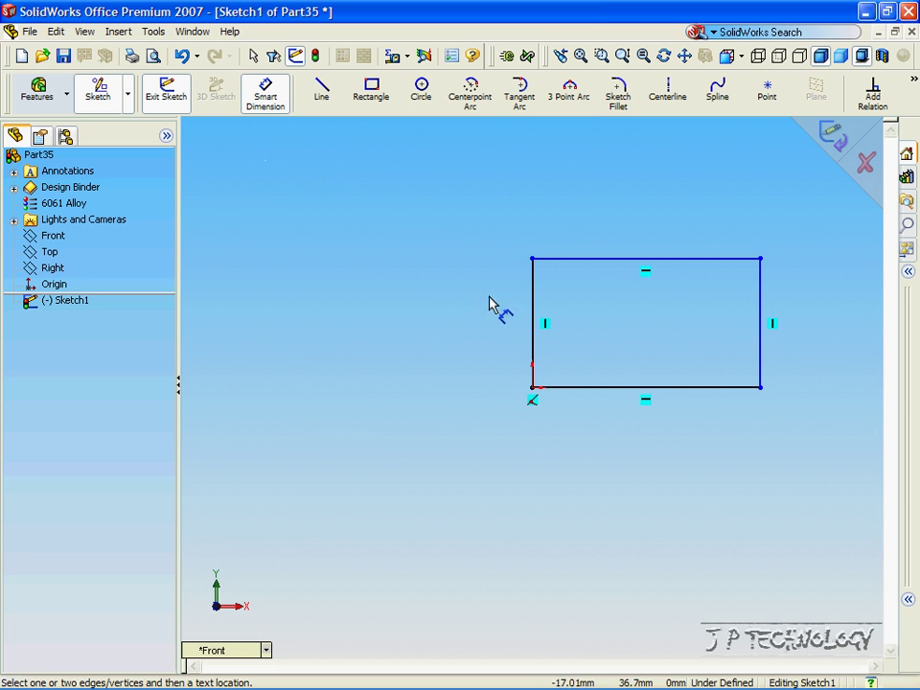
left_click(532, 320)
left_click(455, 330)
type("50")
key("Return")
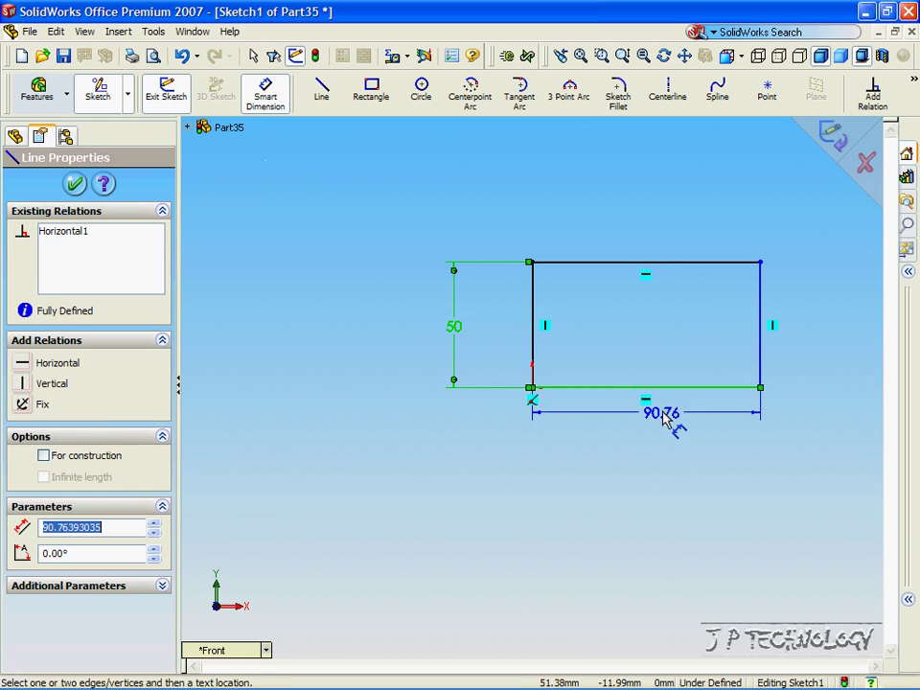
Dimension the rectangle's lower horizontal edge to 200 mm.
left_click(668, 400)
left_click(661, 465)
type("20")
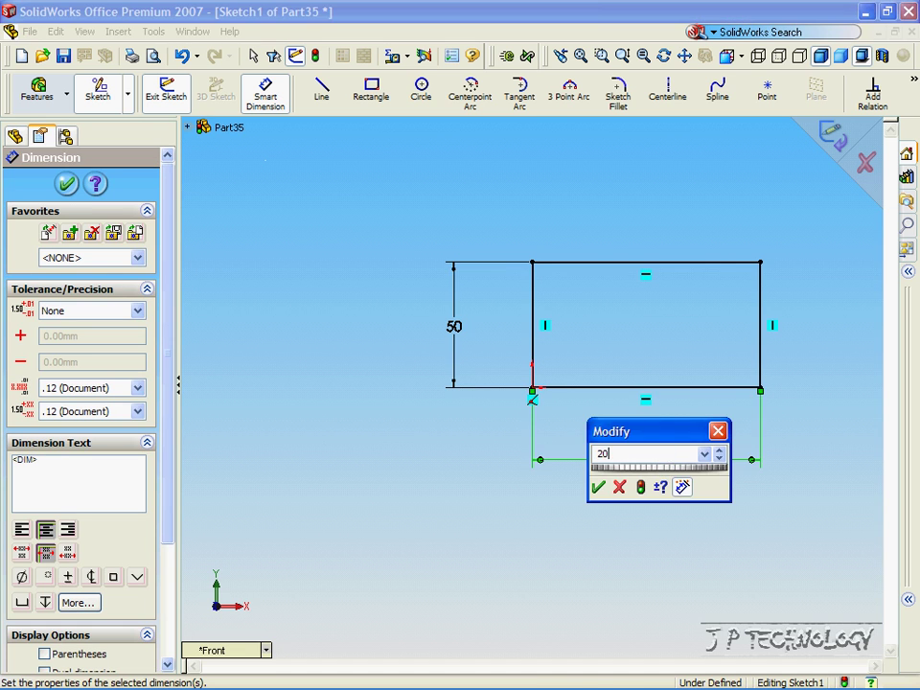
type("0")
key("Return")
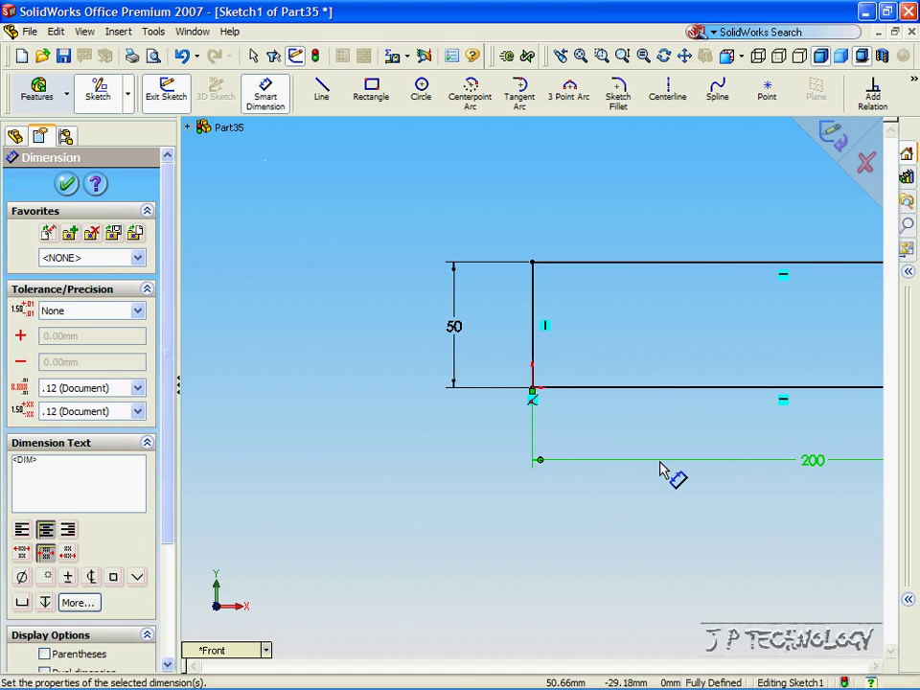
left_click(66, 183)
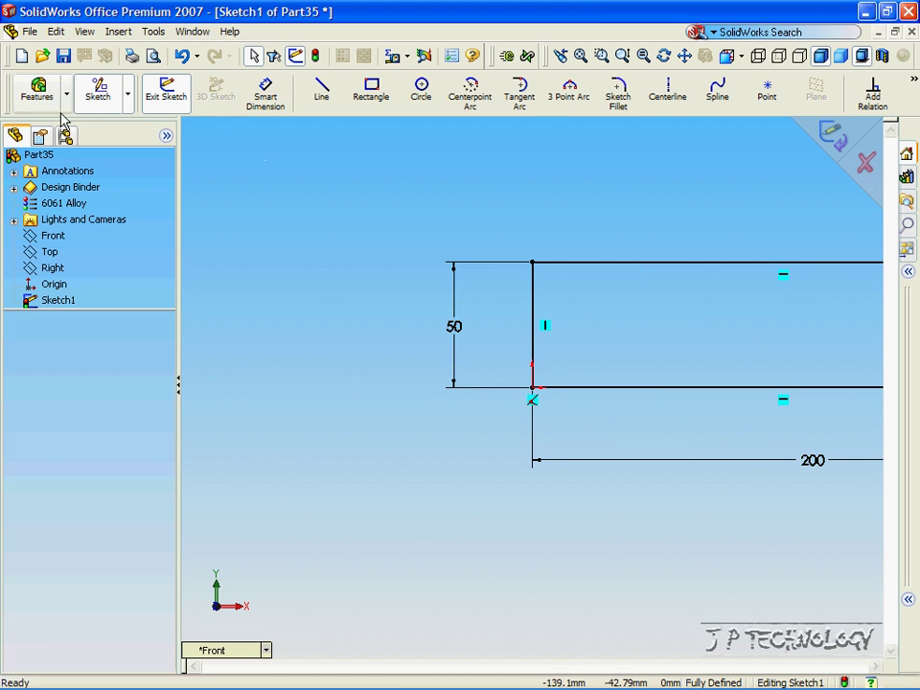
Extrude the rectangle as a blind boss to a depth of 20 mm.
left_click(38, 93)
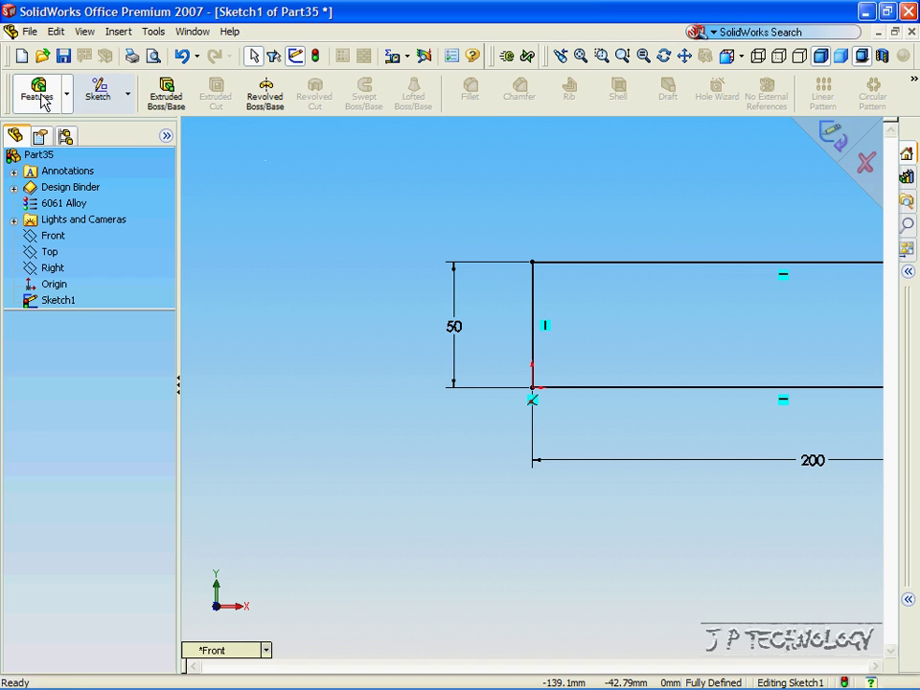
left_click(164, 92)
left_click(156, 348)
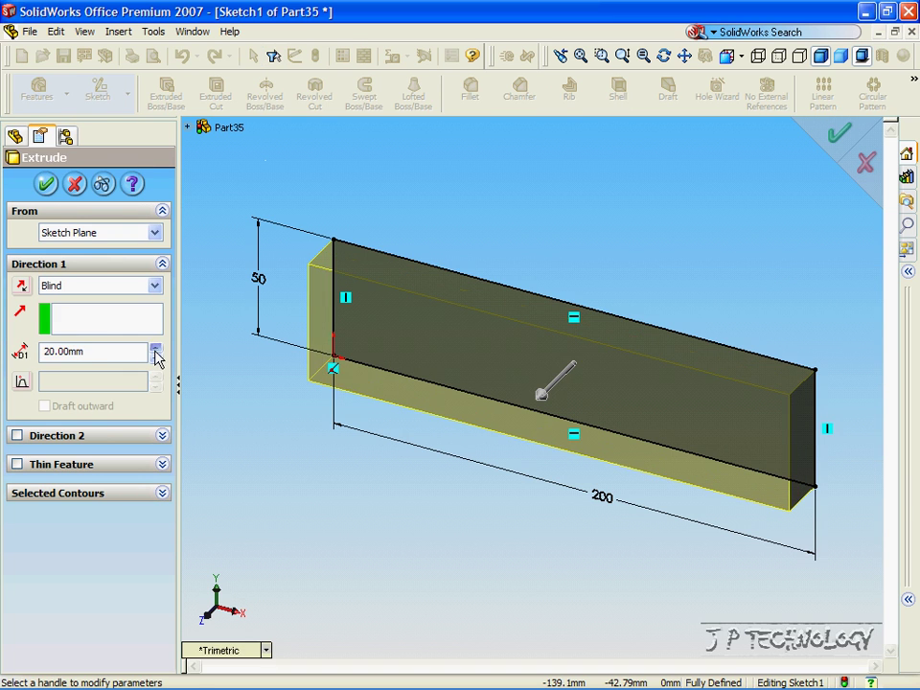
left_click(46, 183)
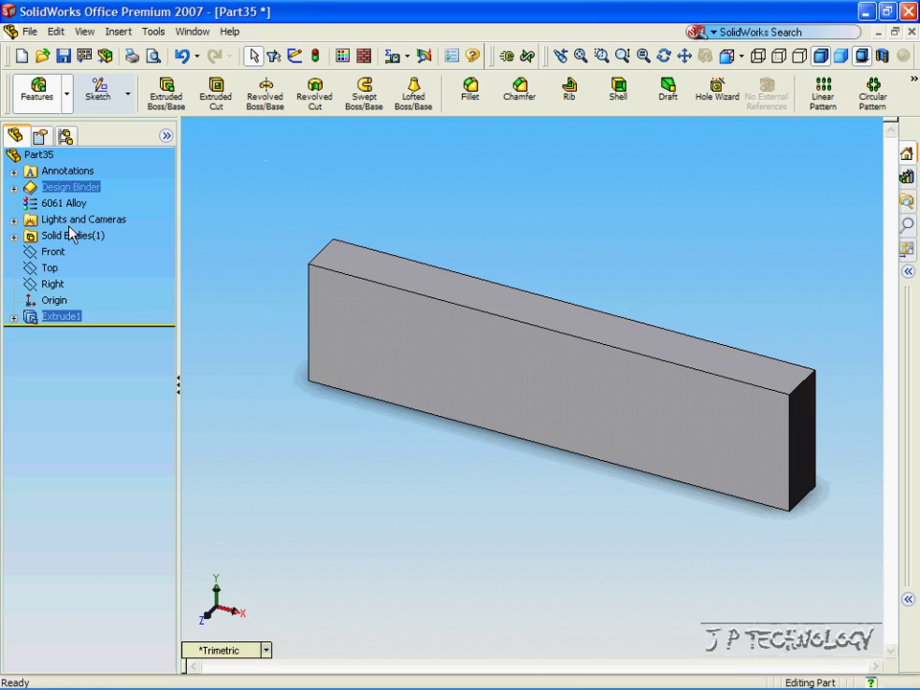
Sketch a circle with a 3 mm radius on the block's front face, near its lower-left corner.
left_click(231, 651)
left_click(310, 368)
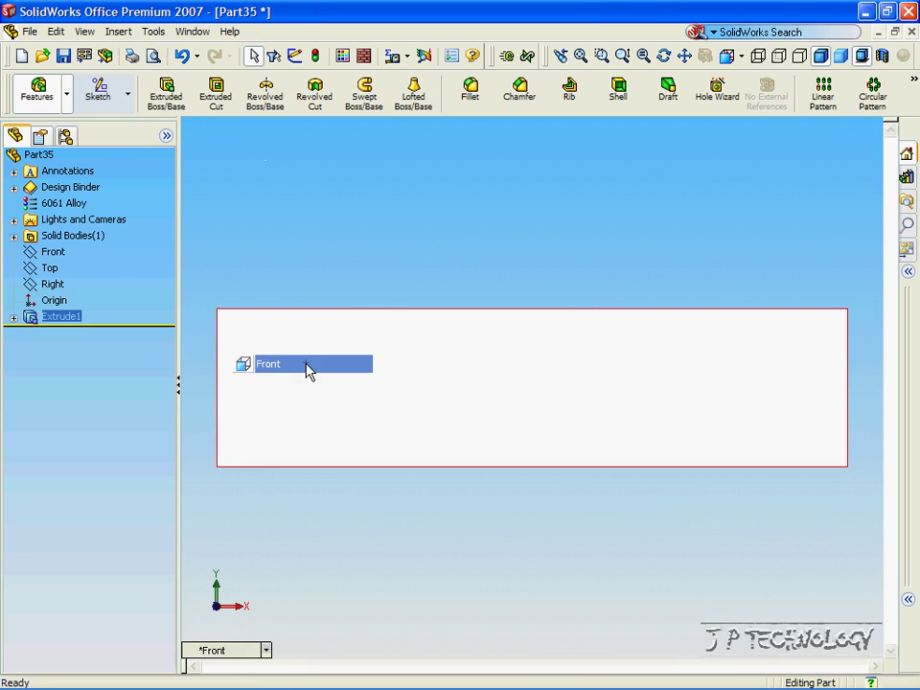
left_click(452, 405)
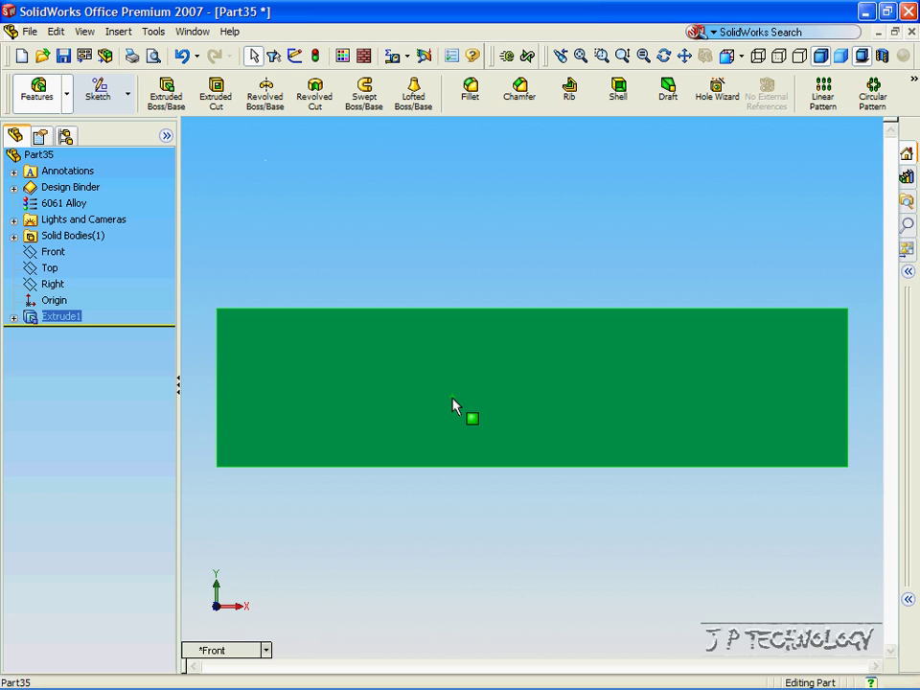
left_click(113, 96)
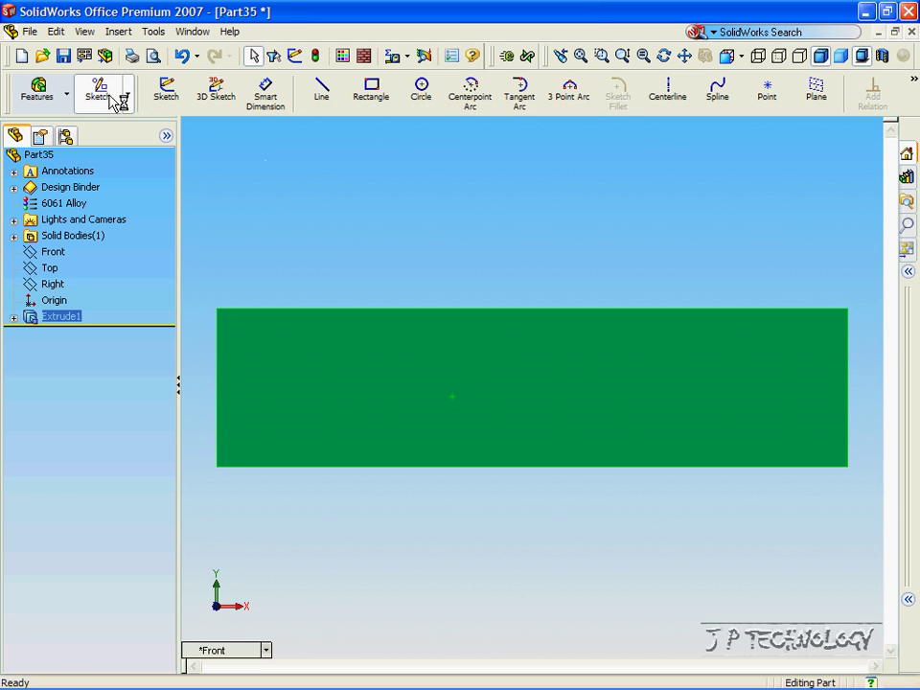
left_click(419, 94)
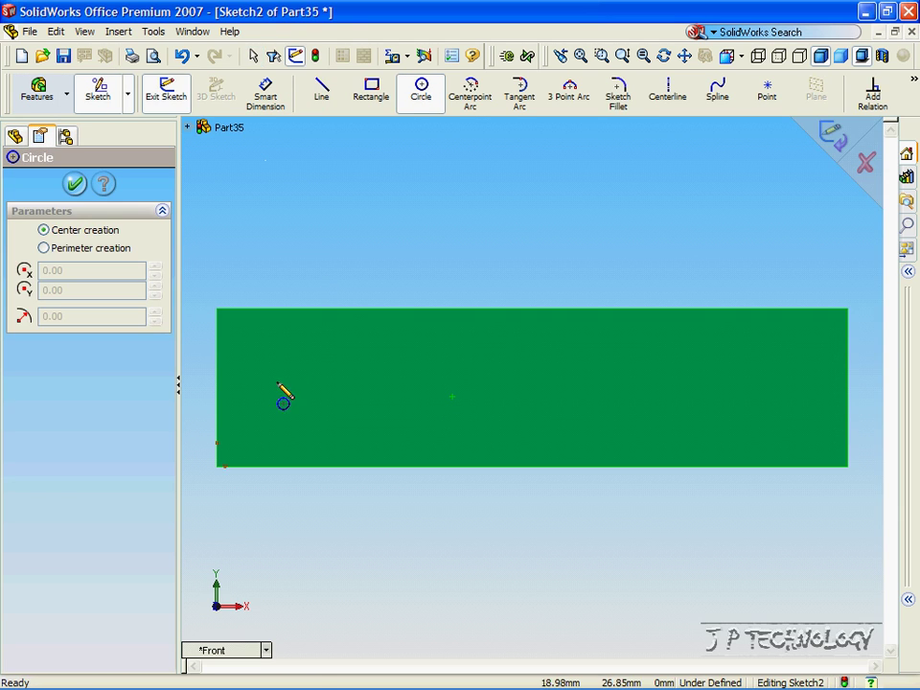
left_click(248, 435)
left_click(271, 440)
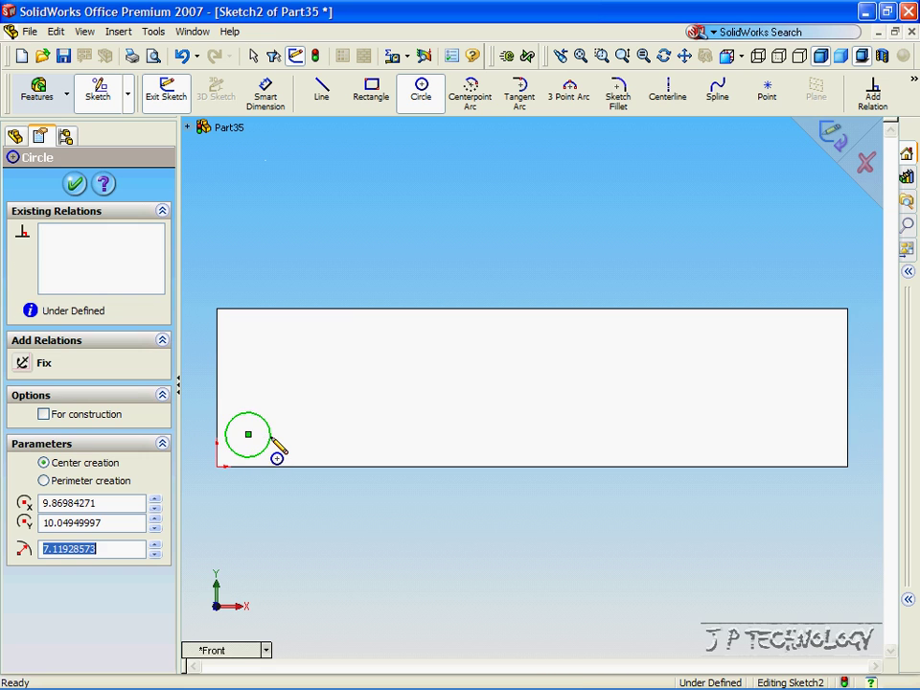
type("3")
key("Return")
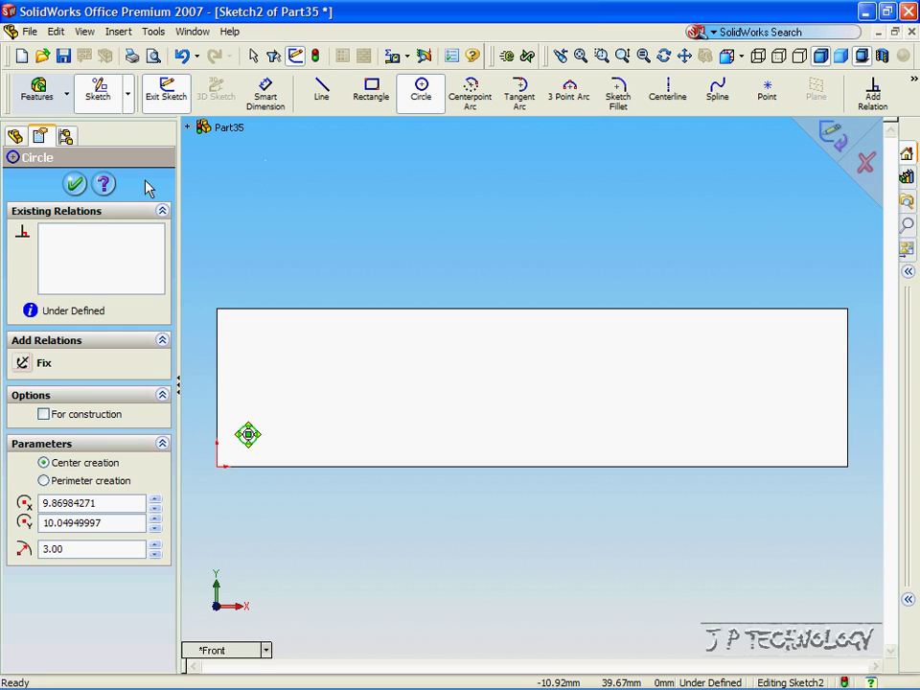
Dimension the circle's center 10 mm above the block's bottom edge.
left_click(267, 98)
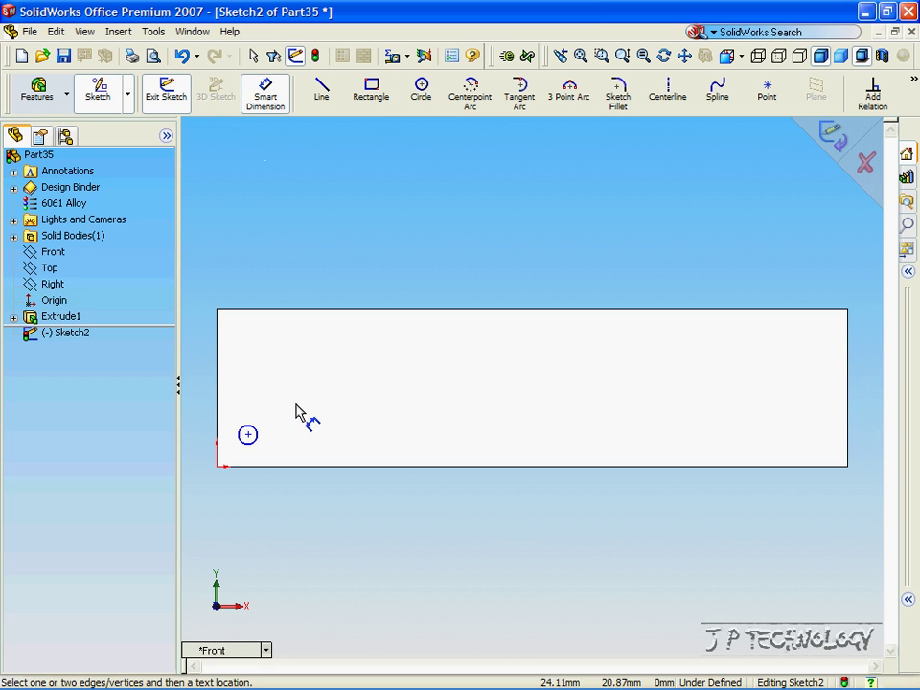
left_click(248, 435)
left_click(273, 466)
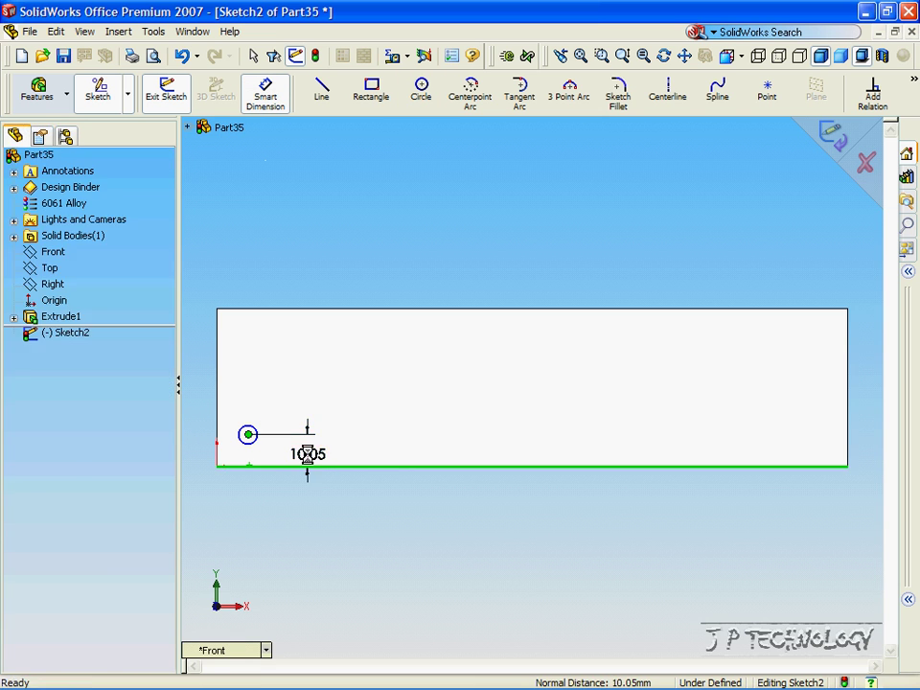
left_click(307, 454)
type("10")
key("Return")
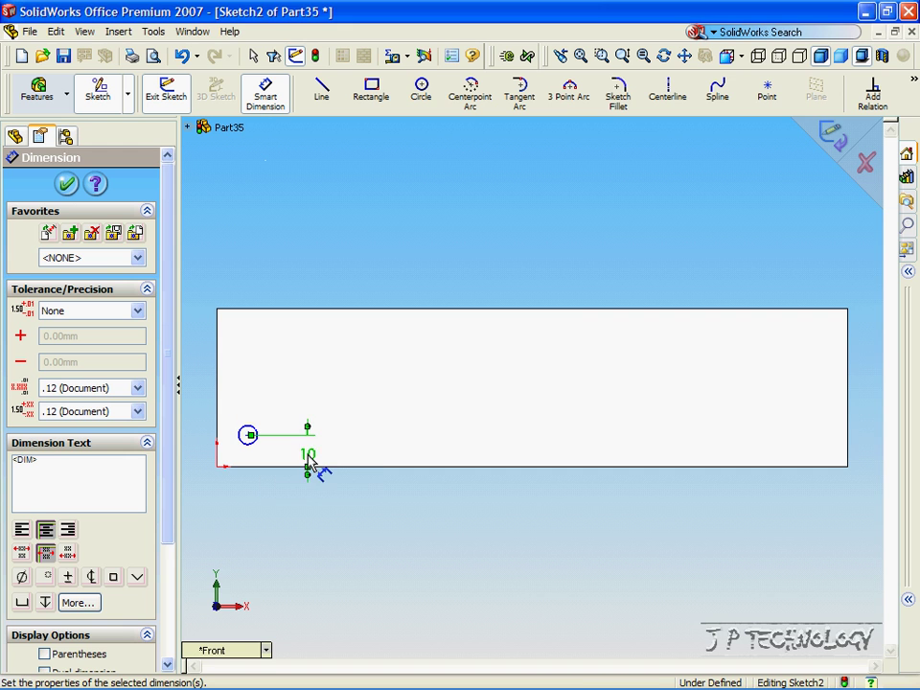
Dimension the circle's center 10 mm from the block's left edge.
left_click(250, 435)
left_click(218, 427)
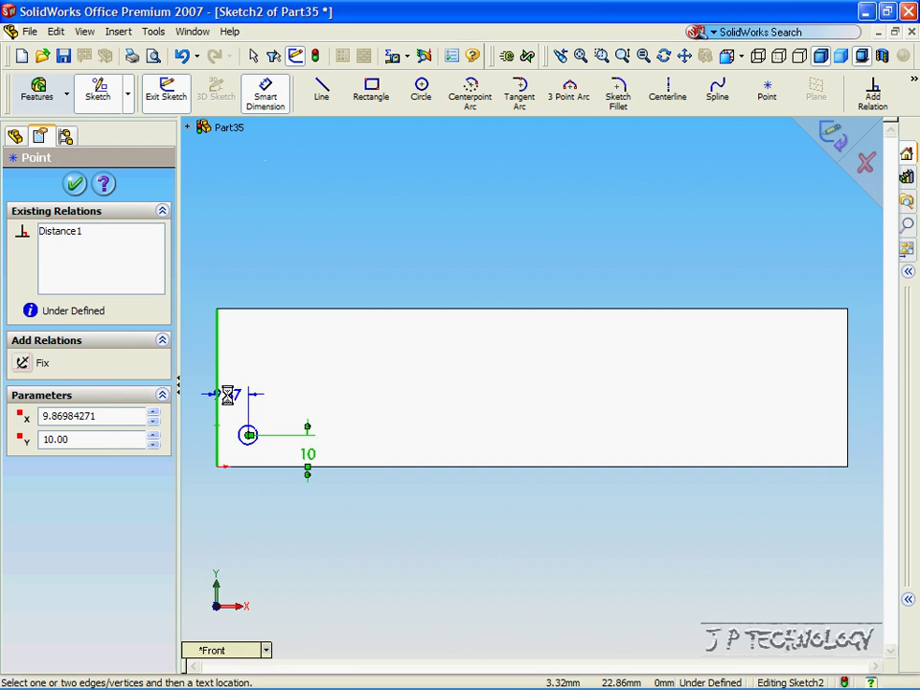
left_click(228, 395)
type("10")
key("Return")
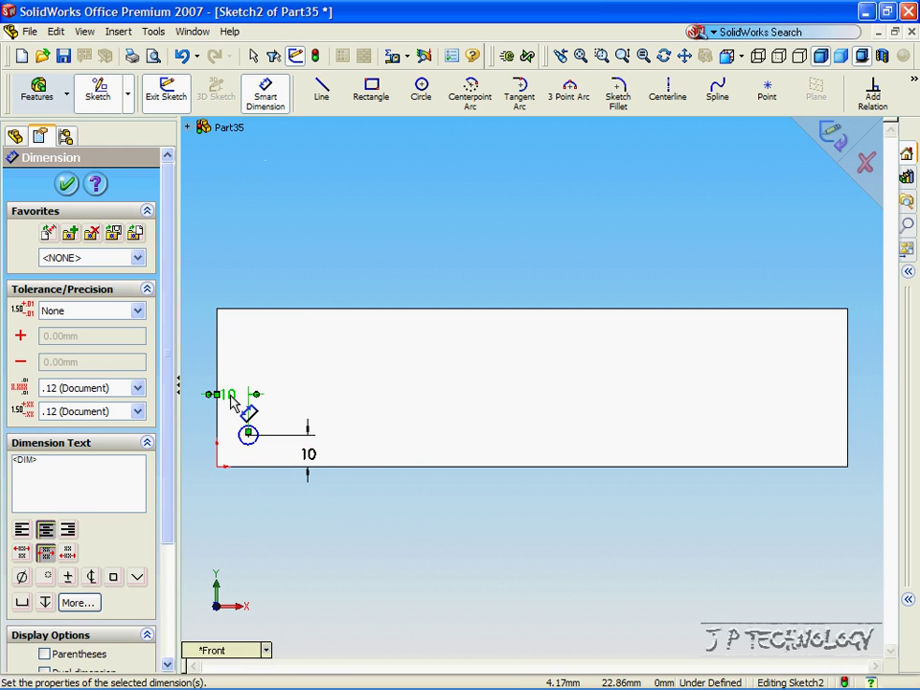
left_click(66, 183)
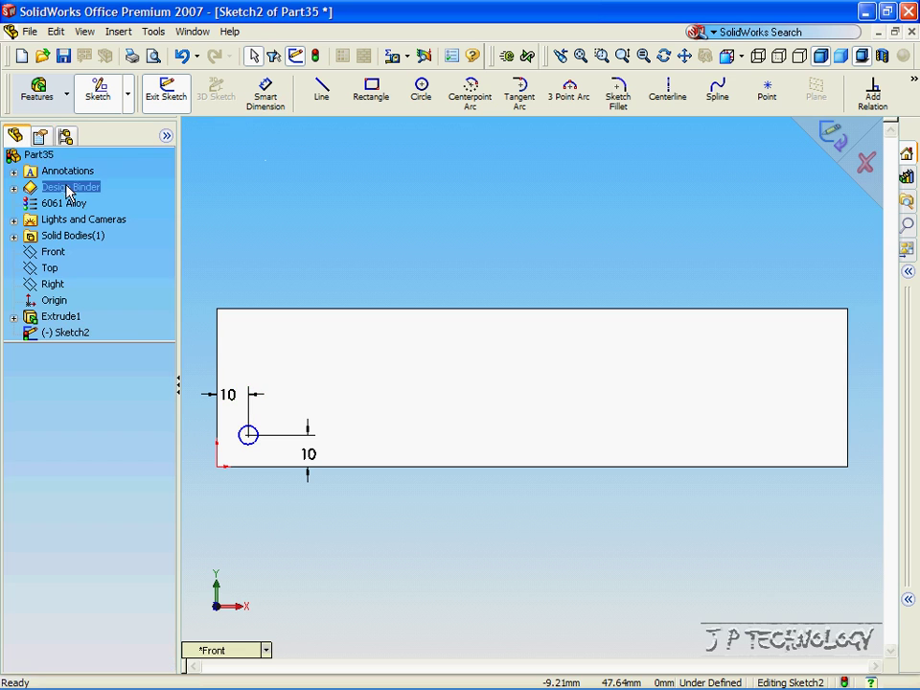
Cut the circle through the block with an extruded cut set to Through All.
left_click(38, 91)
left_click(217, 104)
left_click(153, 285)
left_click(111, 314)
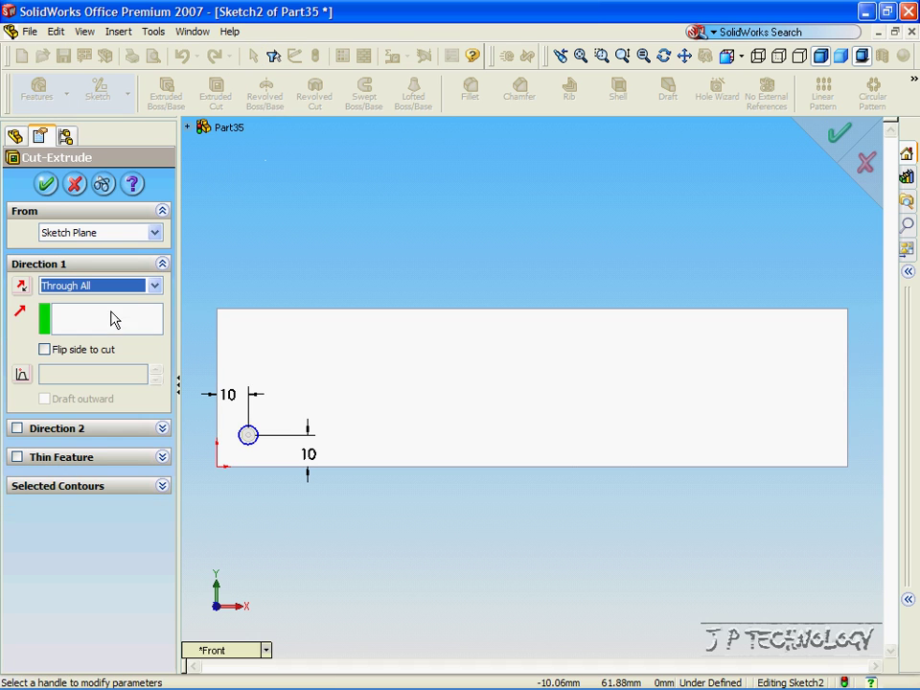
left_click(46, 183)
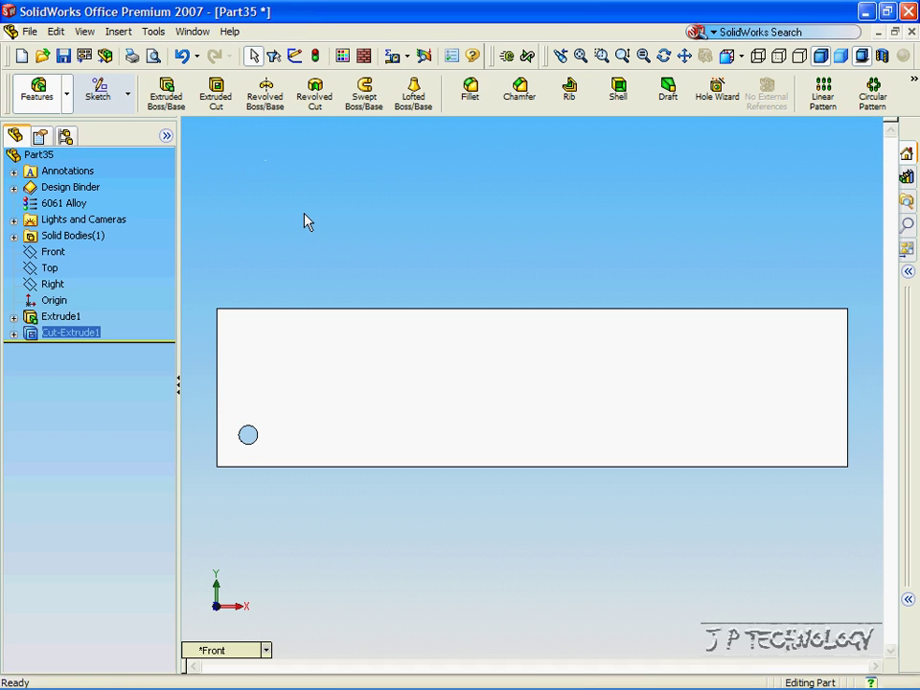
key("Left")
key("Right")
key("Right")
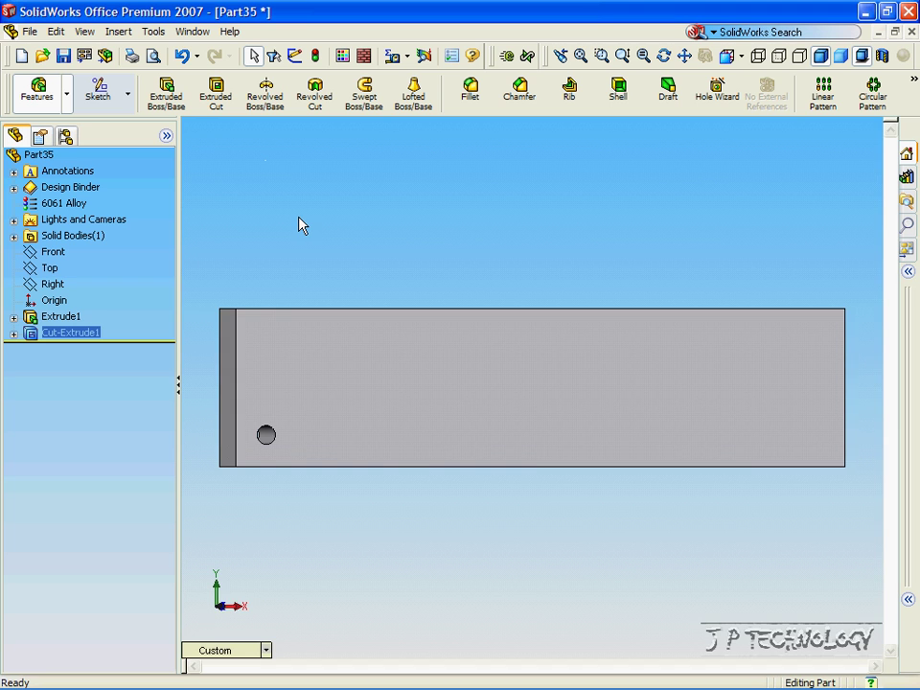
key("Left")
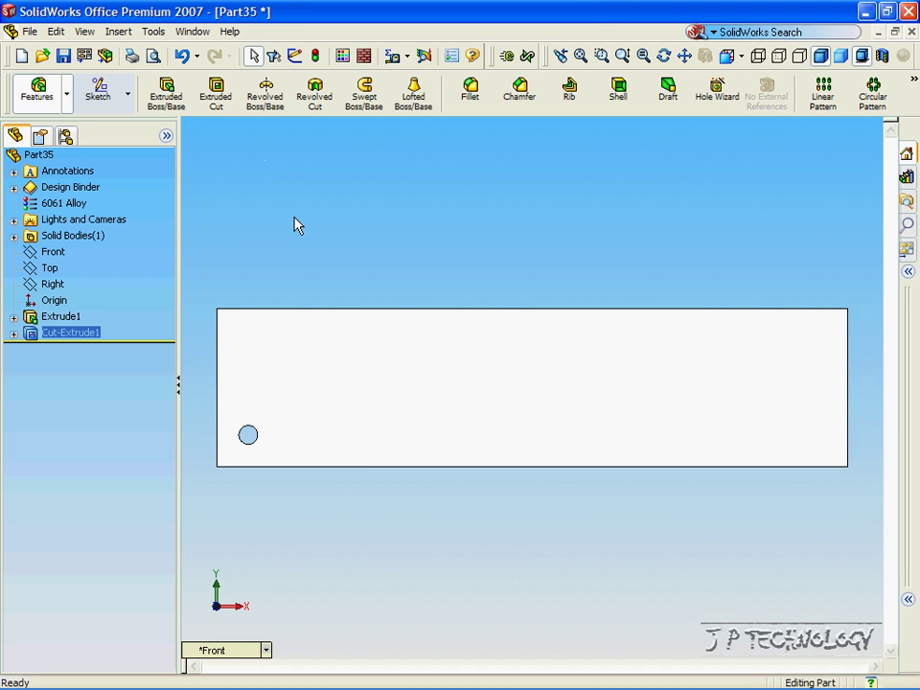
Start a linear pattern of the hole cut, using the block's bottom edge as Direction 1.
key("Escape")
left_click(822, 94)
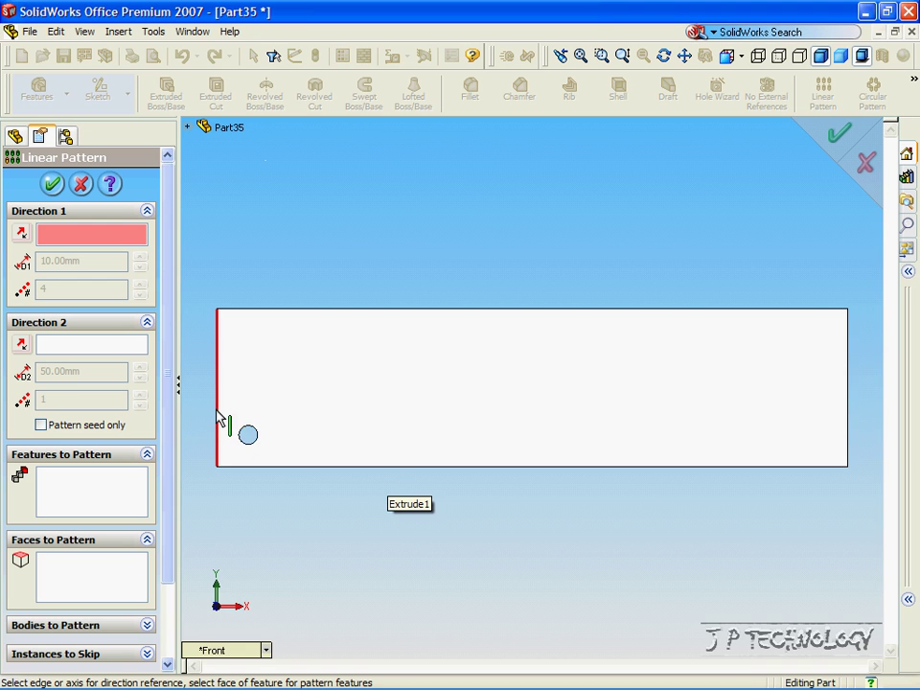
left_click(388, 470)
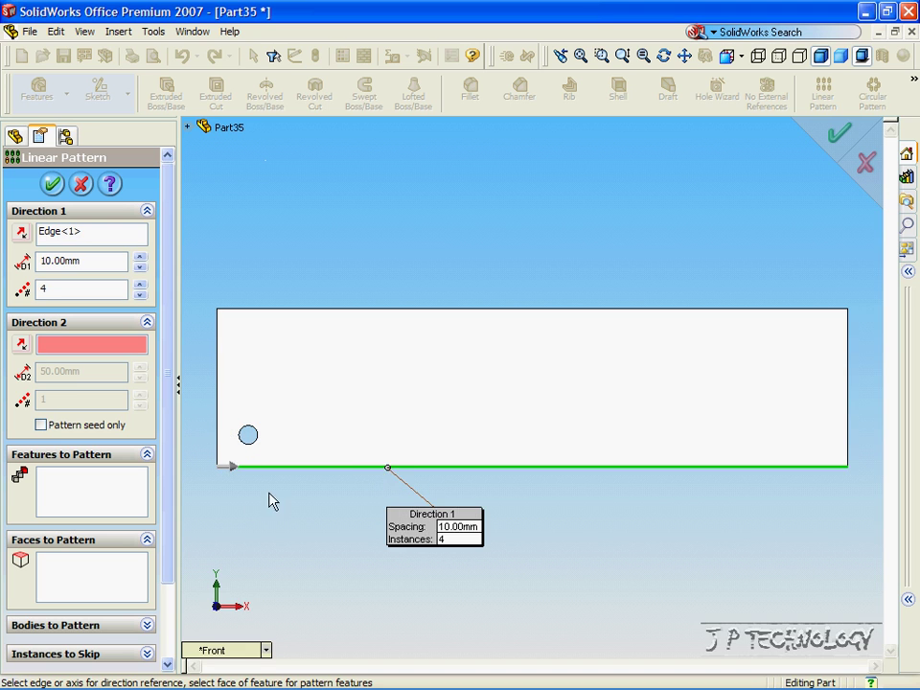
left_click(80, 502)
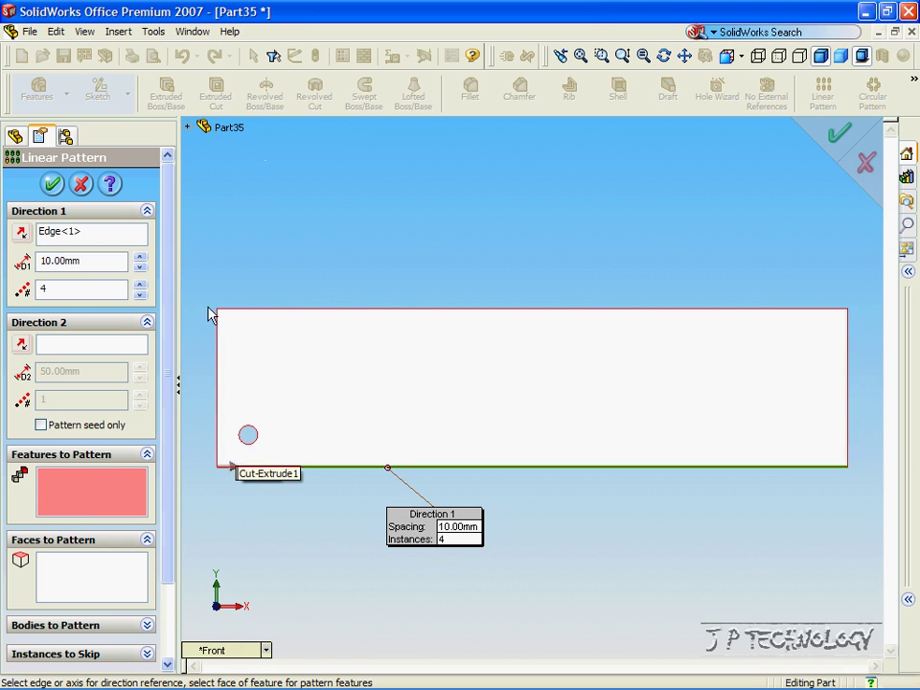
left_click(187, 127)
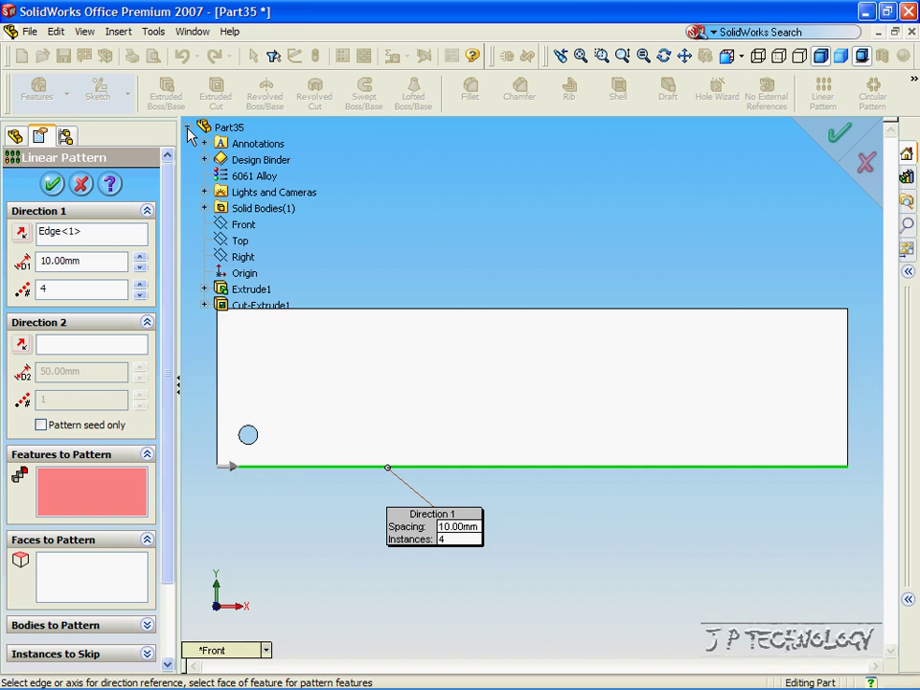
left_click(239, 308)
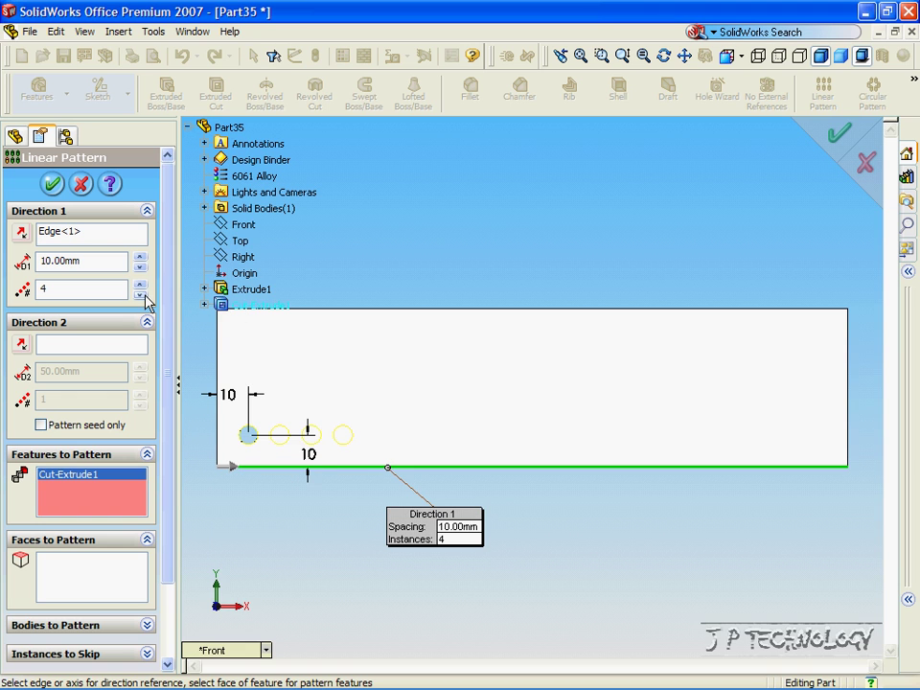
Try out different Direction 1 spacing and instance values, raising the instance count to 11.
double_click(97, 264)
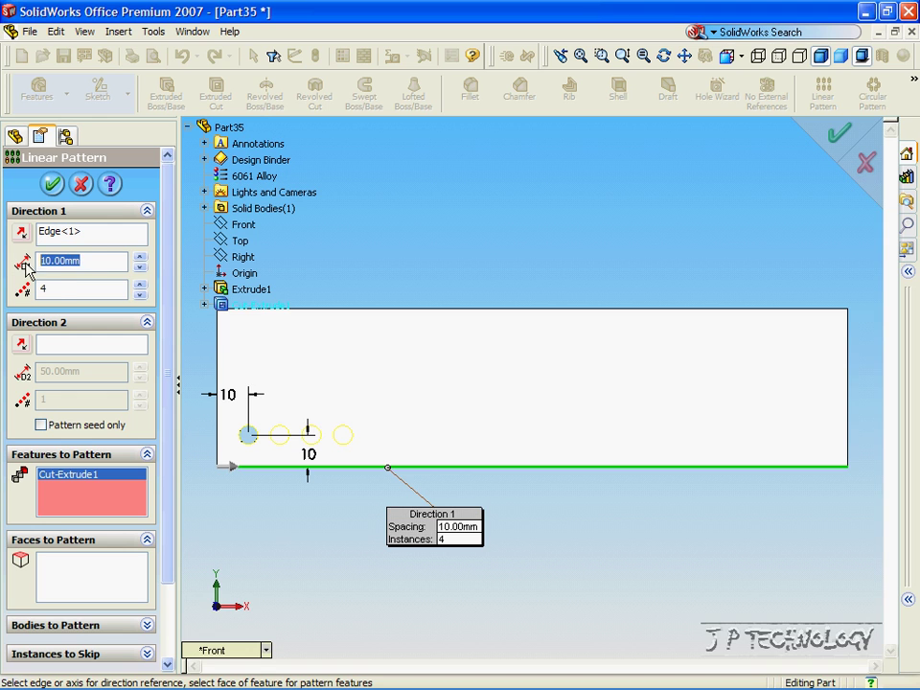
double_click(60, 288)
double_click(87, 263)
left_click(140, 258)
left_click(140, 258)
left_click(140, 268)
left_click(140, 268)
left_click(140, 285)
left_click(140, 286)
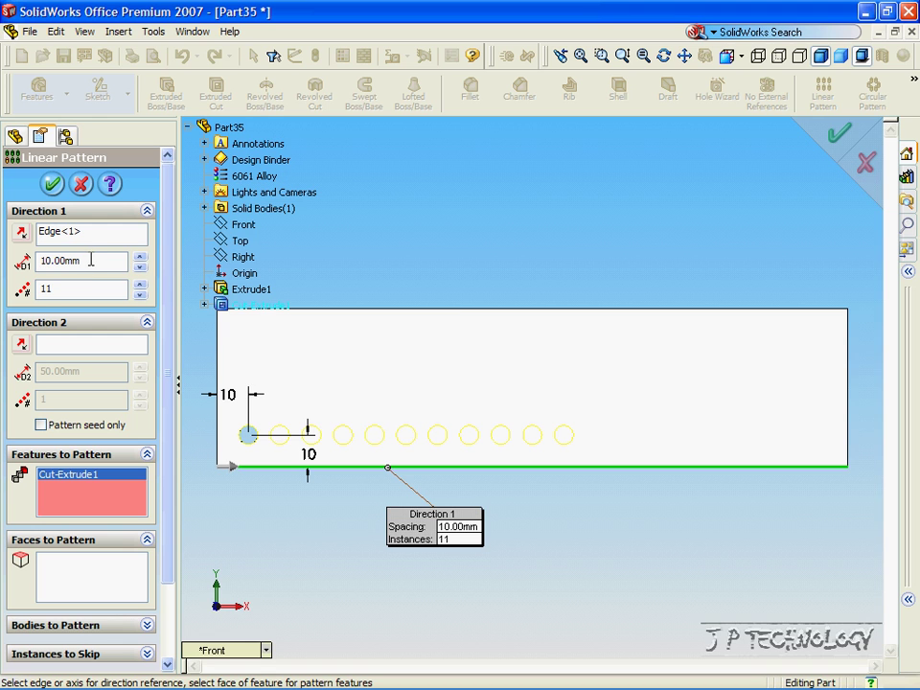
Set the Direction 1 spacing to 20 mm with 10 instances and create the row of holes.
left_click_drag(91, 259, 3, 261)
type("2")
left_click_drag(92, 289, 3, 297)
type("10")
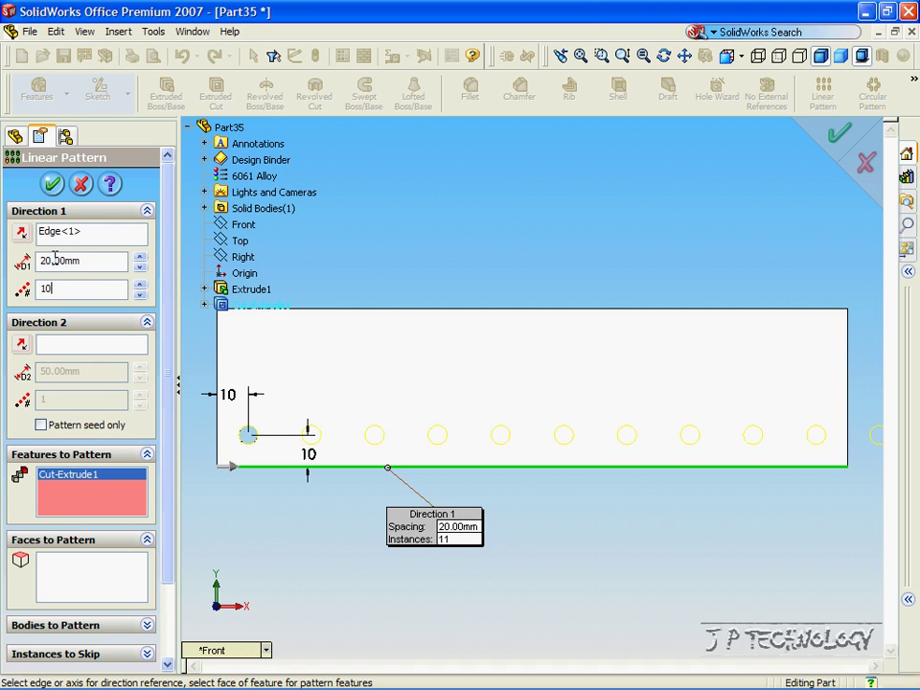
left_click(51, 184)
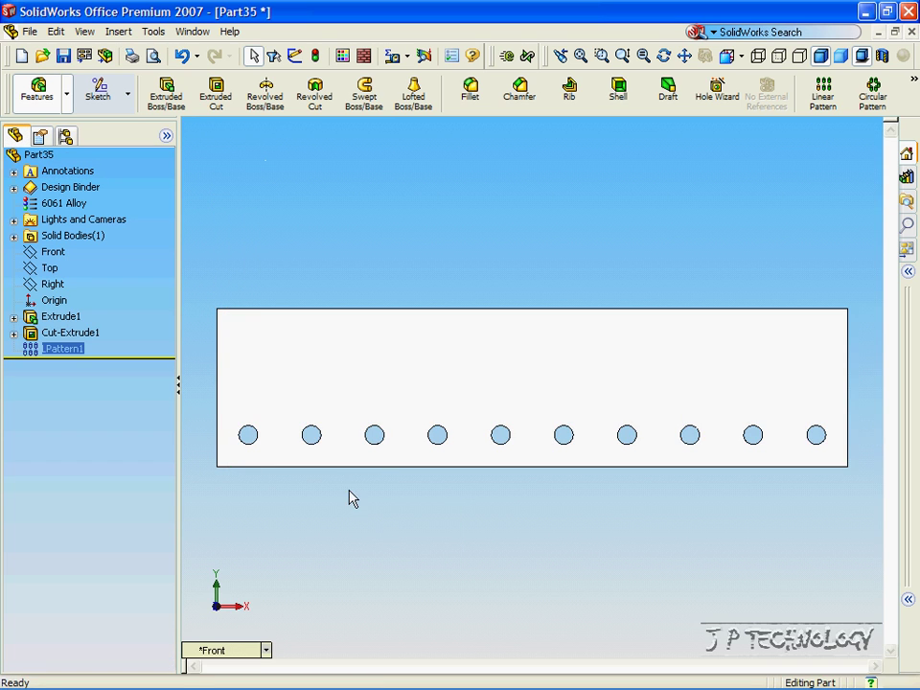
middle_click_drag(404, 546, 443, 527)
key("ctrl+1")
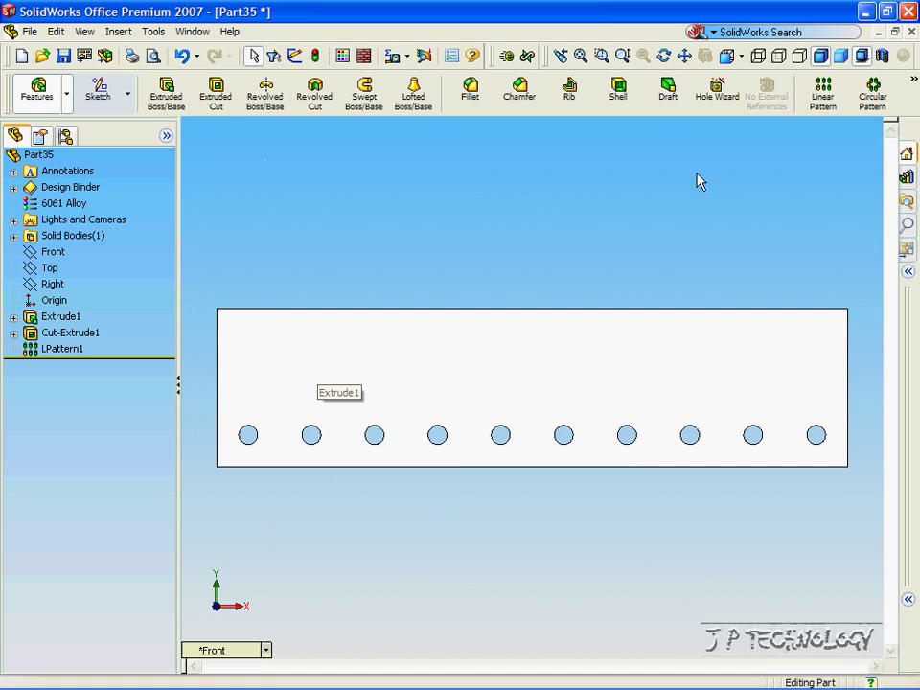
Start a second linear pattern with the block's left edge as Direction 1 and the first pattern, LPattern1, as the feature to pattern.
left_click(824, 103)
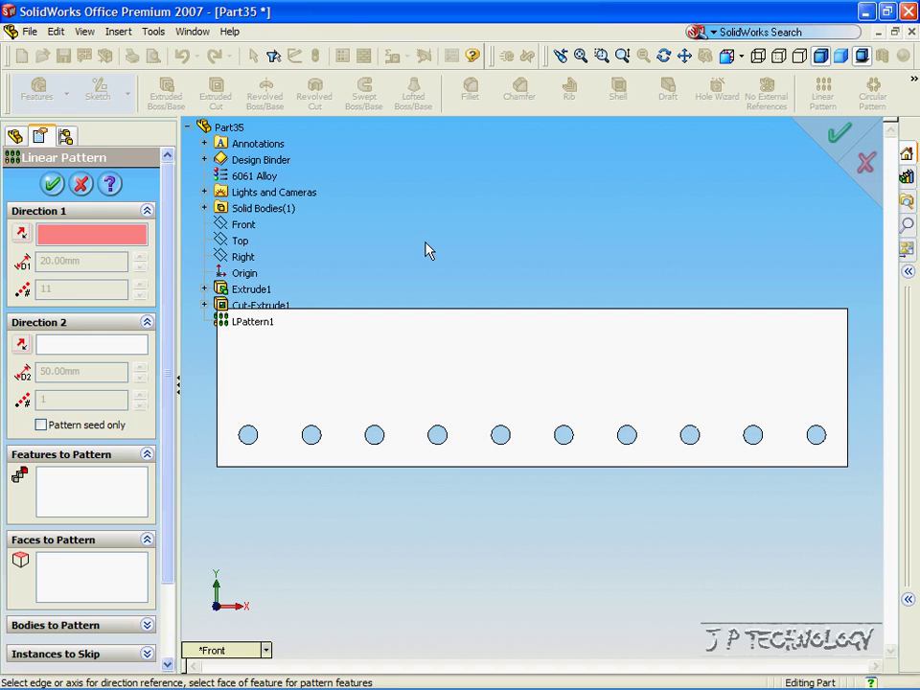
left_click(220, 357)
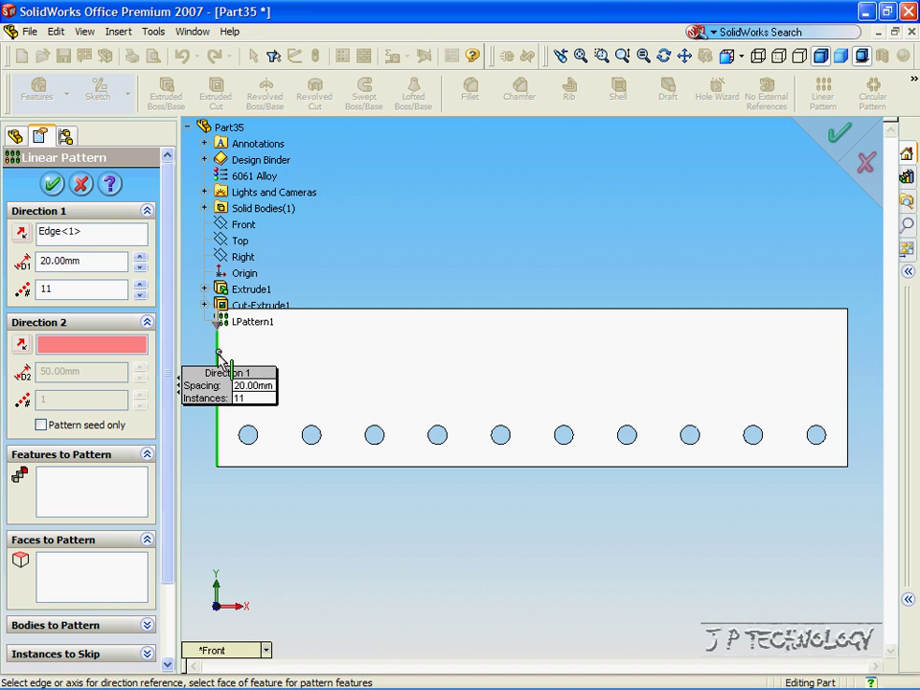
left_click(96, 497)
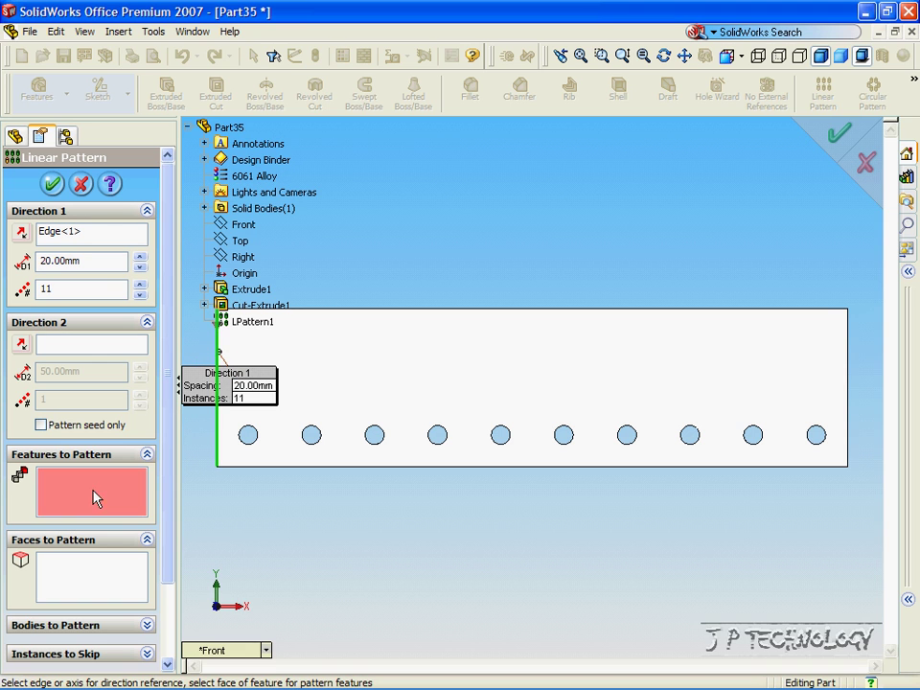
left_click(234, 326)
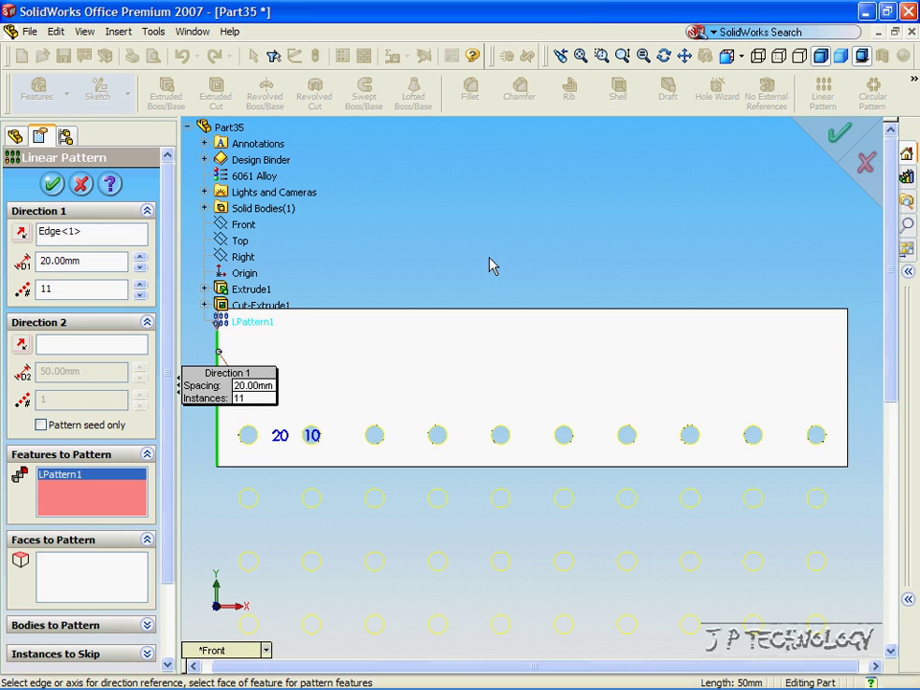
scroll(486, 262, "up", 3)
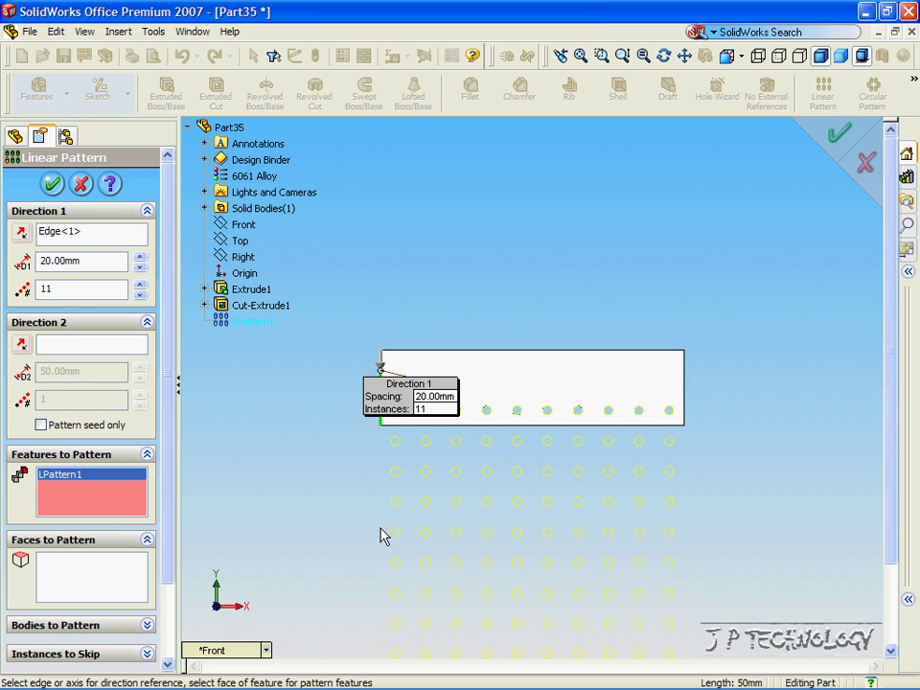
Reverse the pattern direction upward, set 10 mm spacing with 4 instances, and create the pattern.
left_click(21, 234)
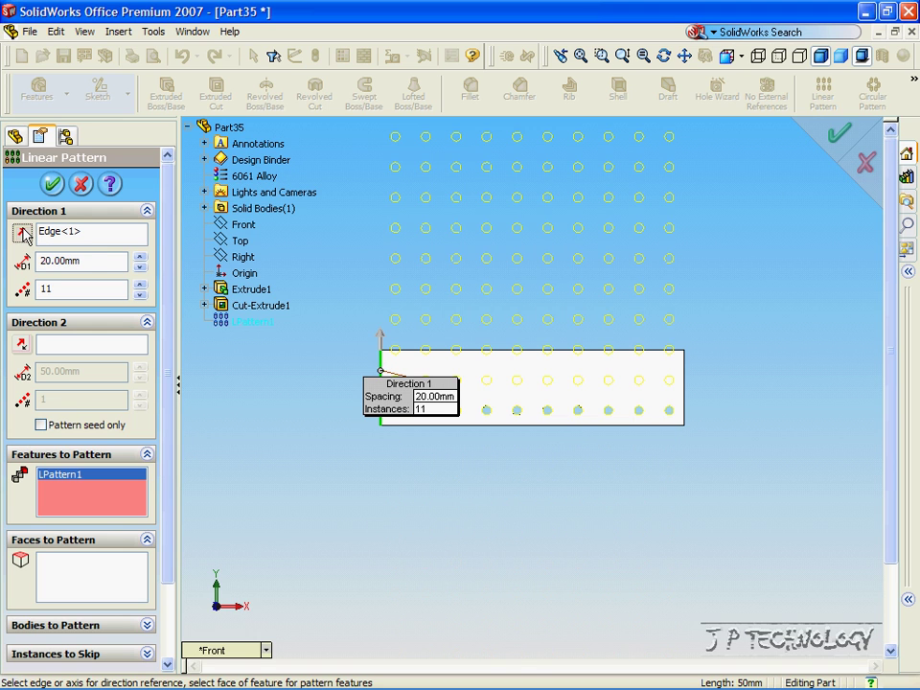
double_click(79, 267)
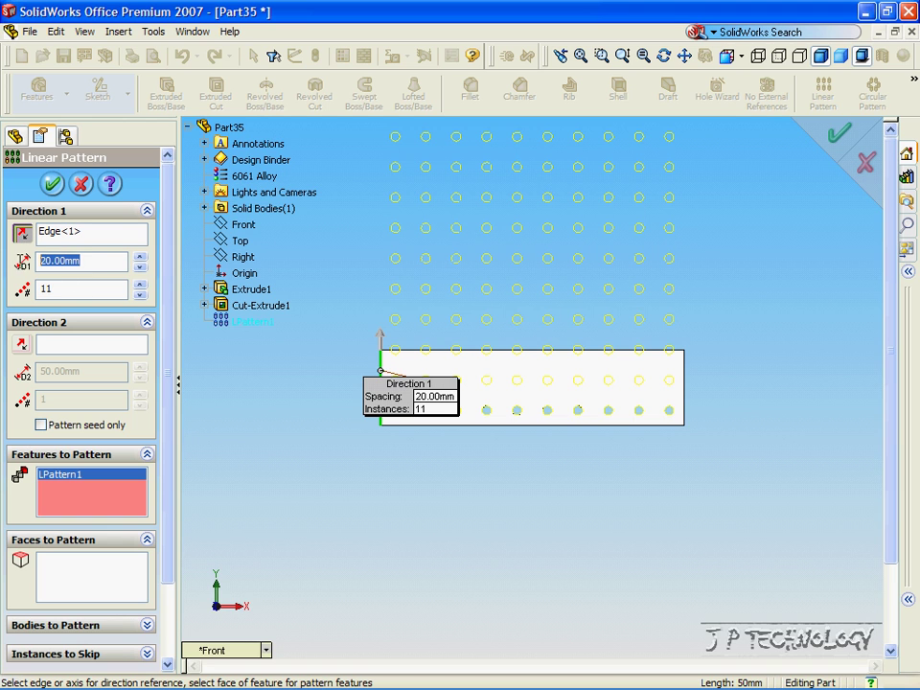
type("10")
key("Return")
double_click(70, 284)
type("4")
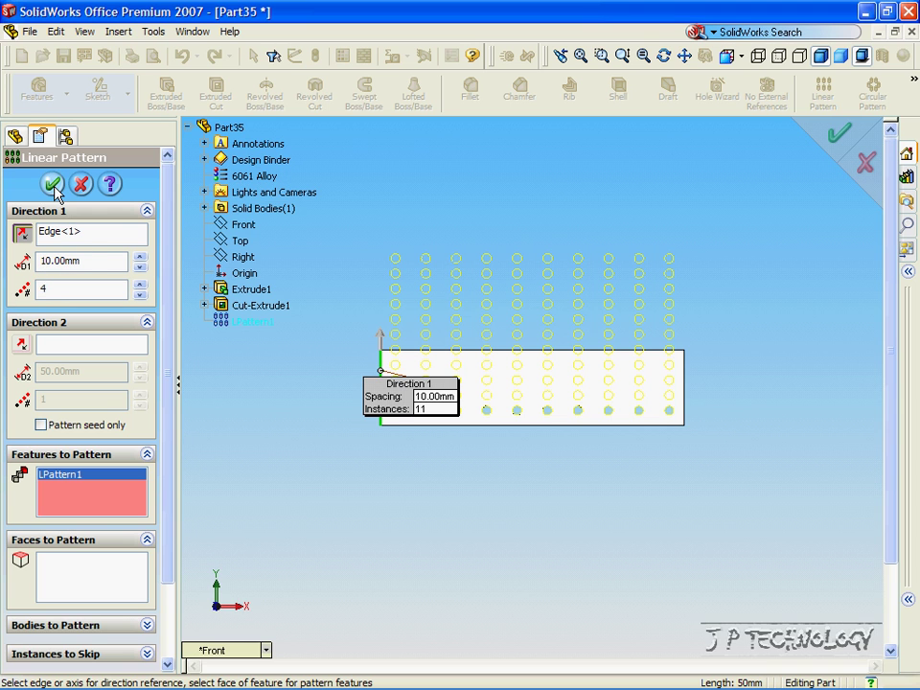
left_click(52, 183)
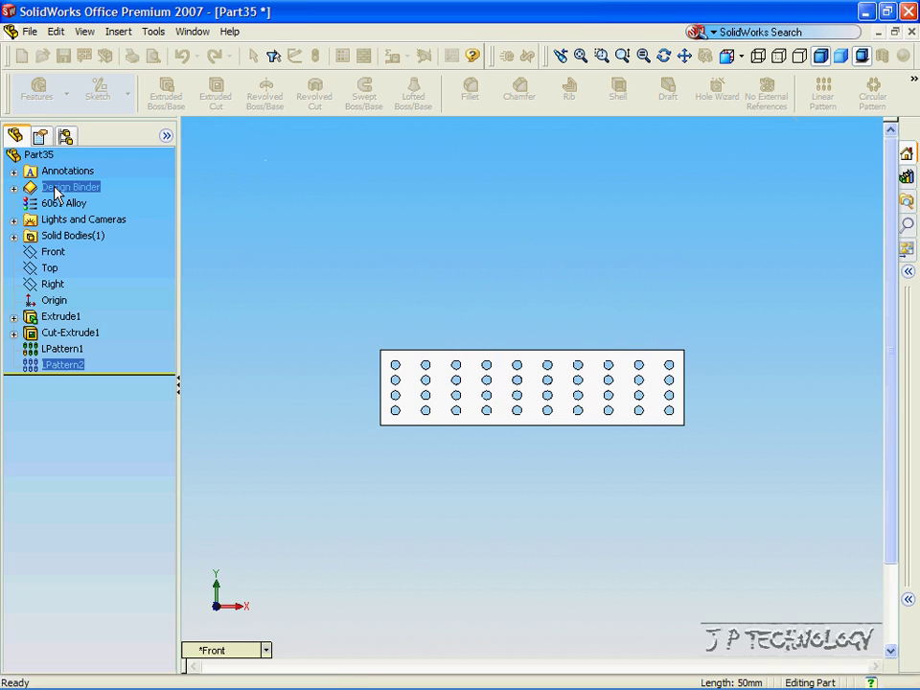
left_click(283, 267)
middle_click_drag(284, 268, 300, 364)
key("ctrl+1")
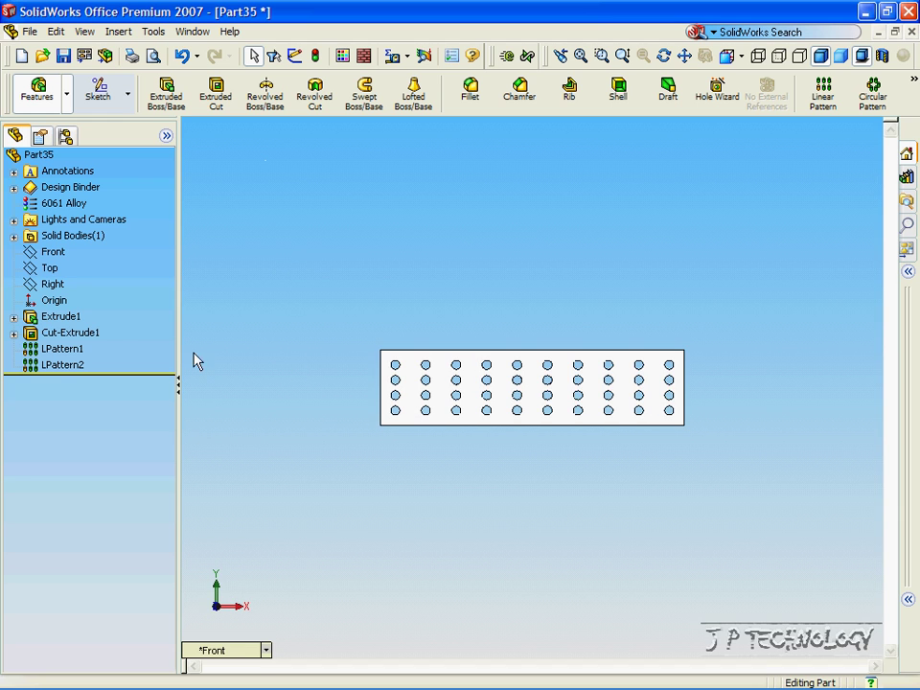
Suppress both linear patterns, LPattern1 and LPattern2.
left_click(75, 351)
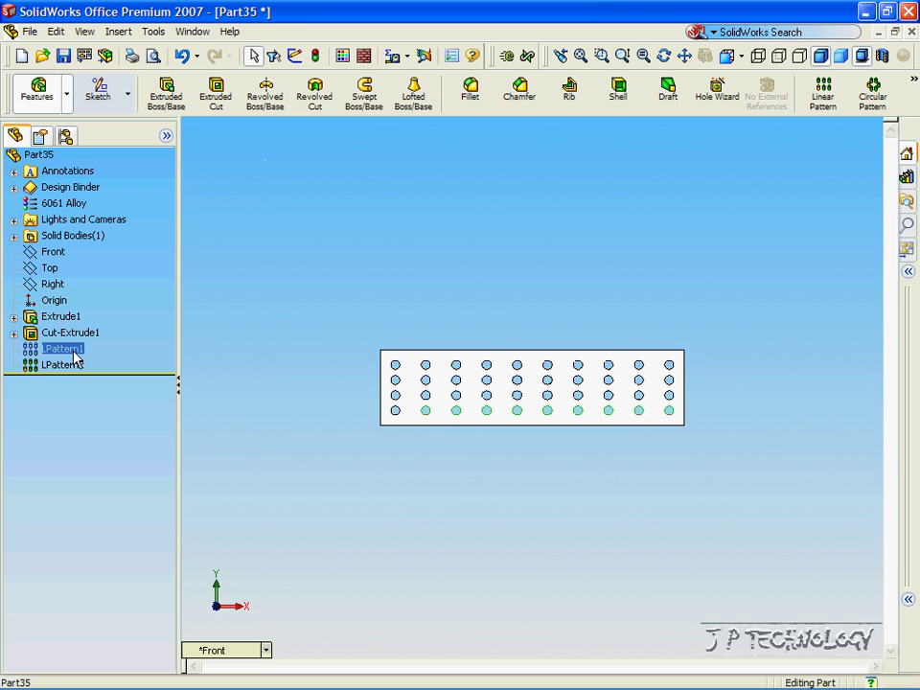
left_click(82, 367, "ctrl")
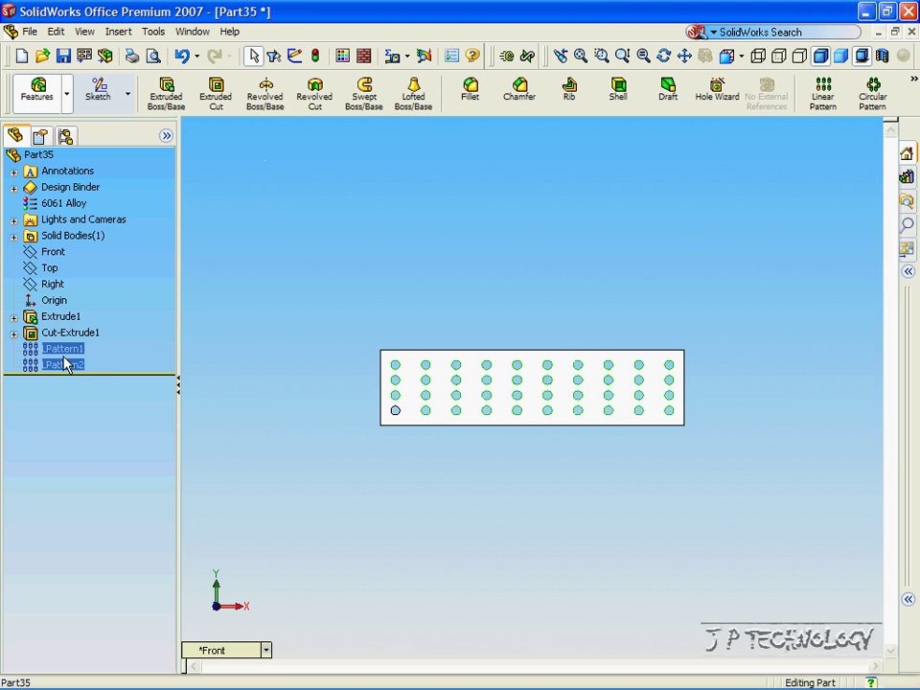
right_click(60, 354)
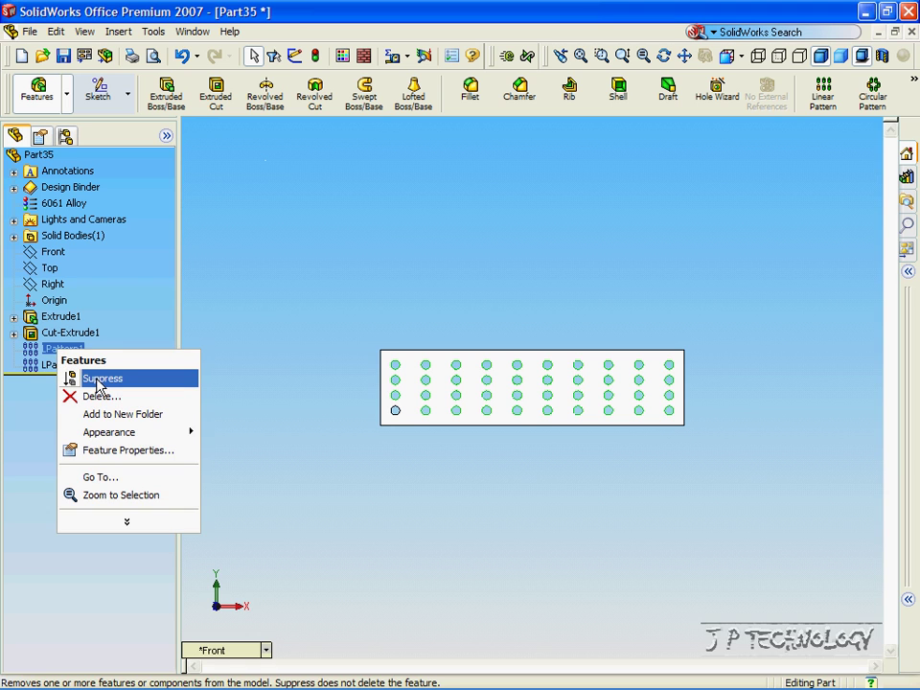
left_click(97, 379)
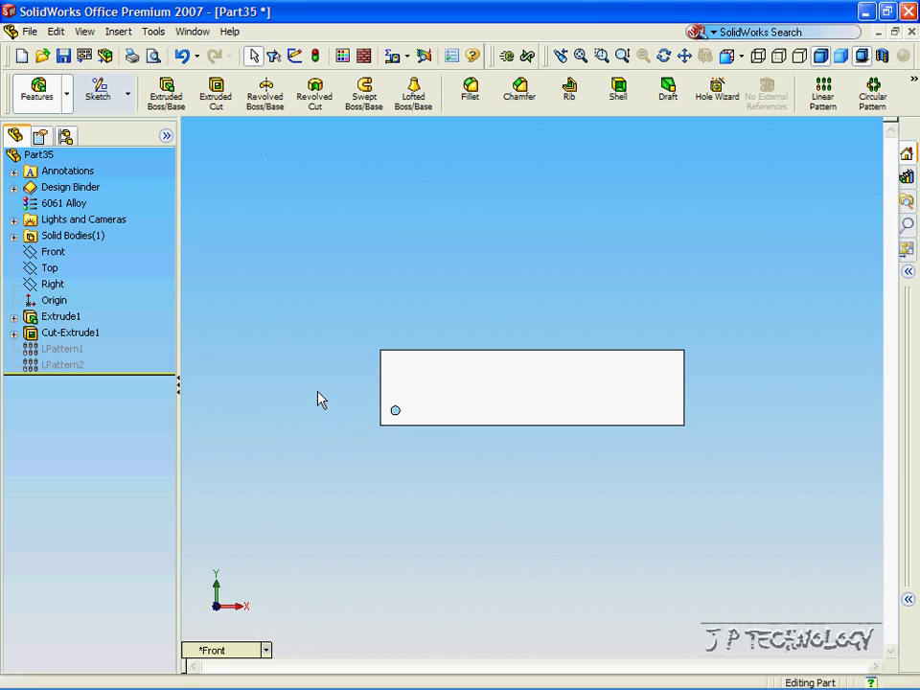
Sketch a slanted centerline about 204 mm long on the block's front face, from the bottom-left corner to the right edge.
left_click(517, 389)
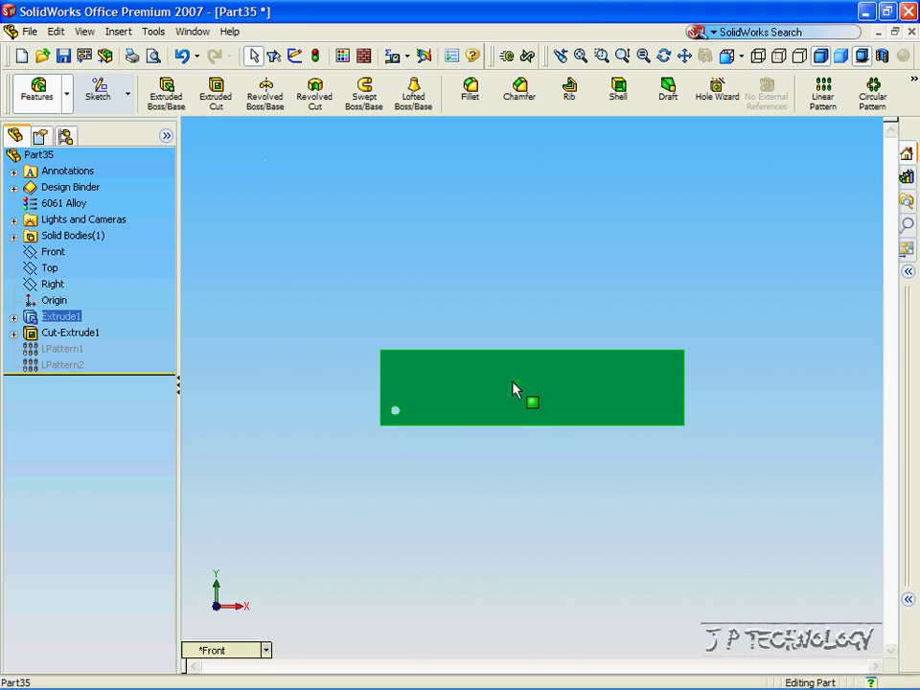
left_click(106, 91)
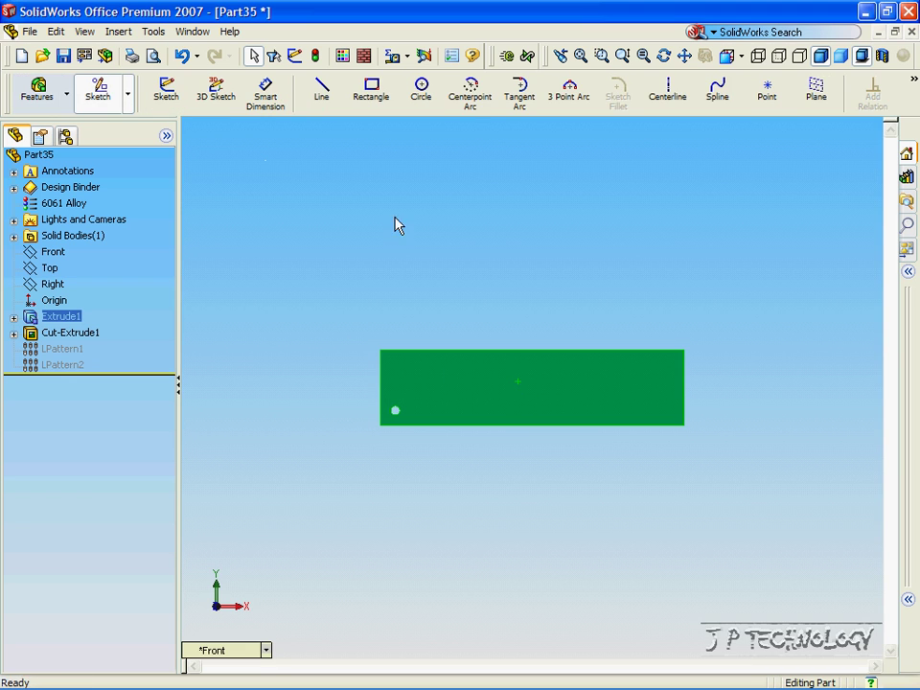
left_click(659, 96)
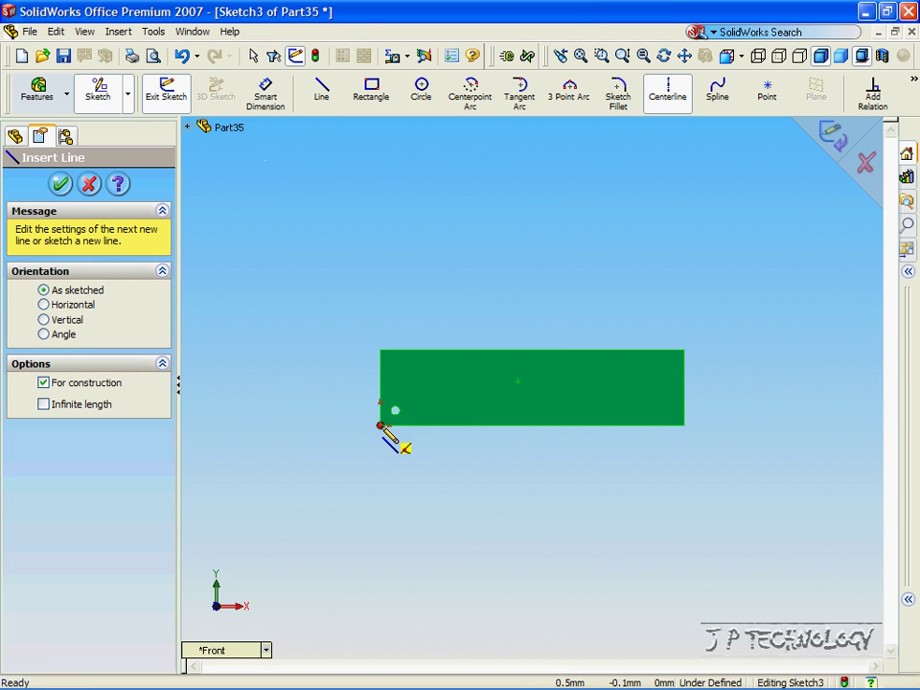
left_click(380, 425)
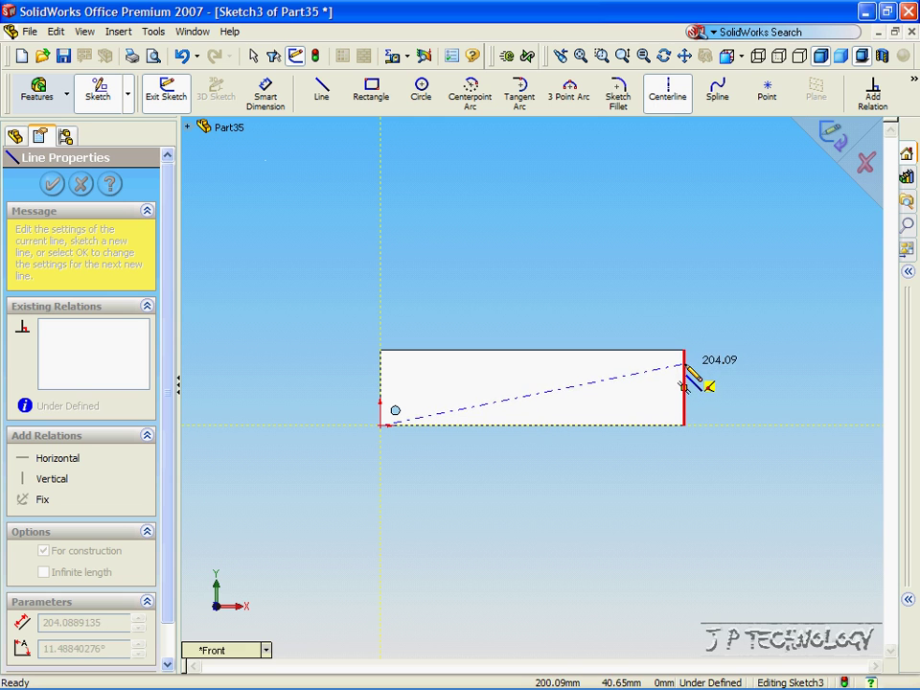
left_click(683, 366)
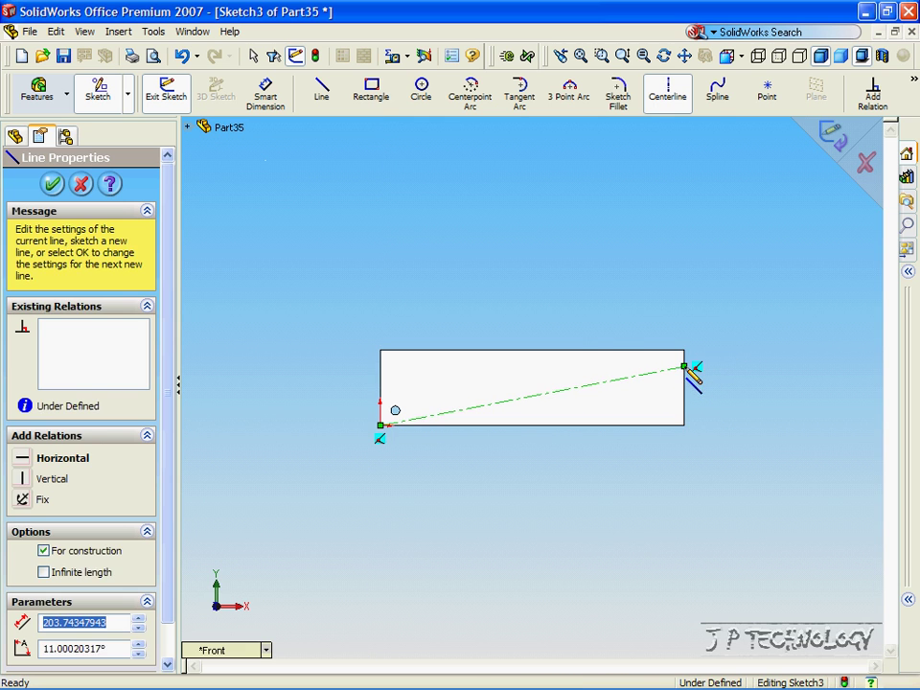
left_click(265, 93)
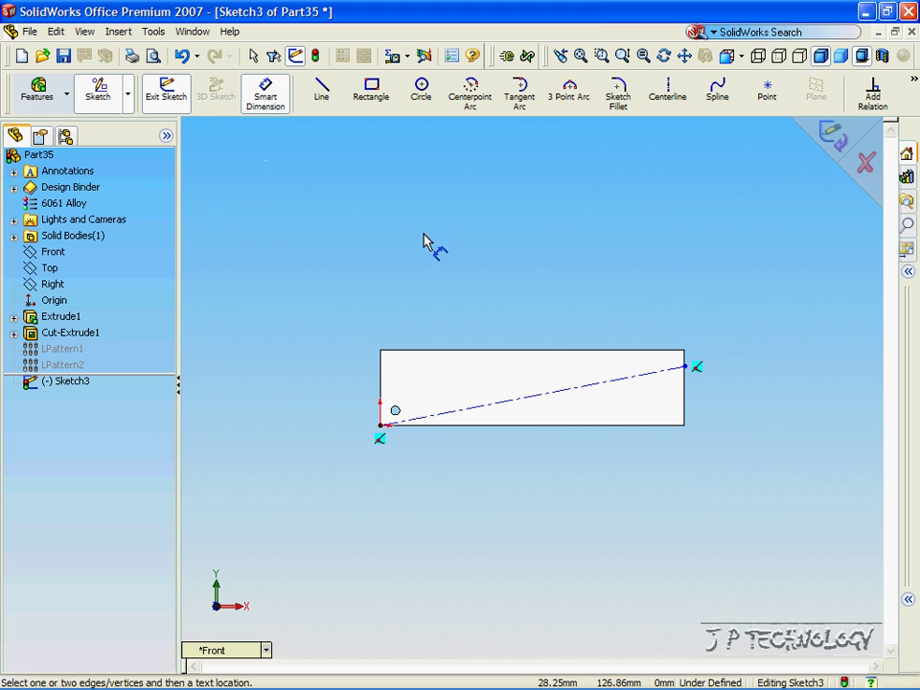
left_click(587, 393)
left_click(606, 424)
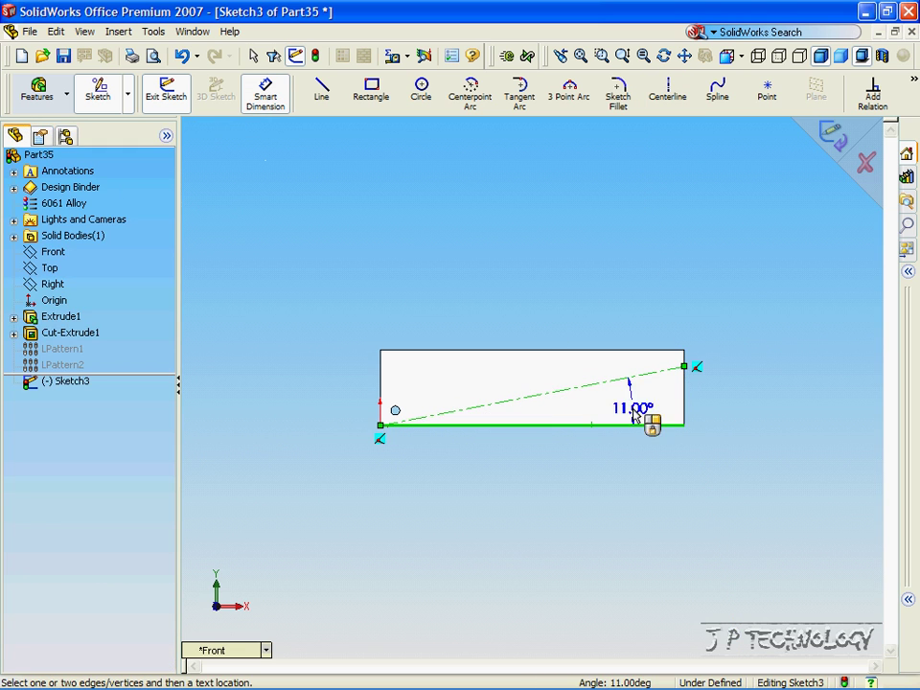
left_click(776, 404)
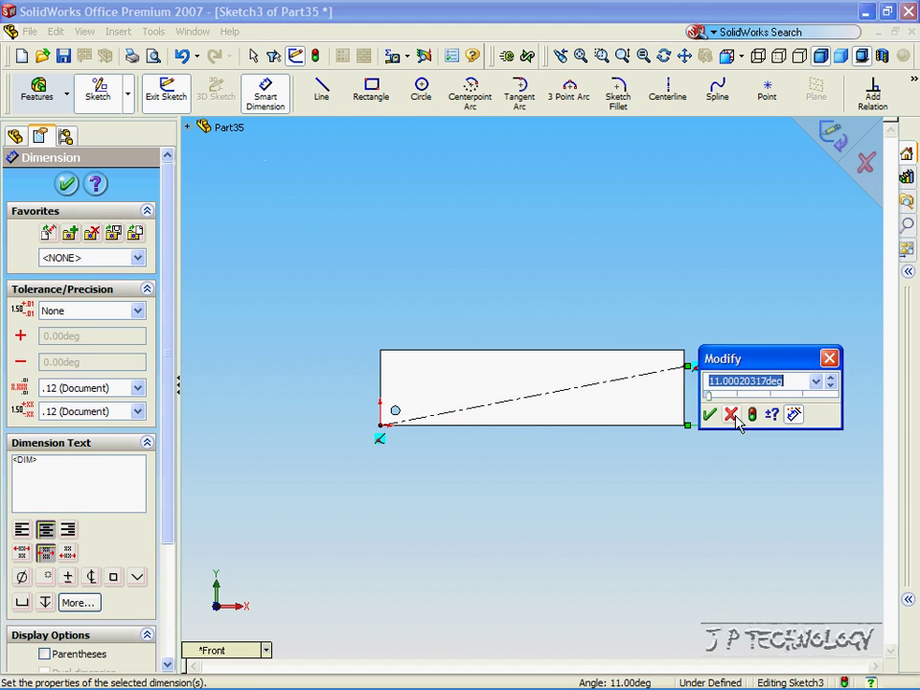
left_click(828, 358)
key("Escape")
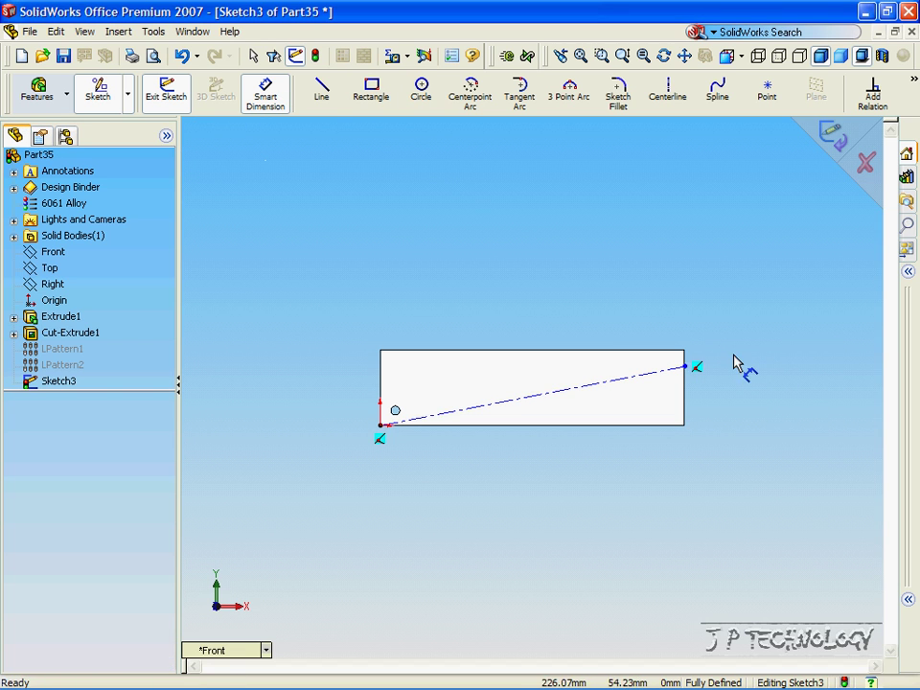
left_click(684, 365)
left_click(685, 426)
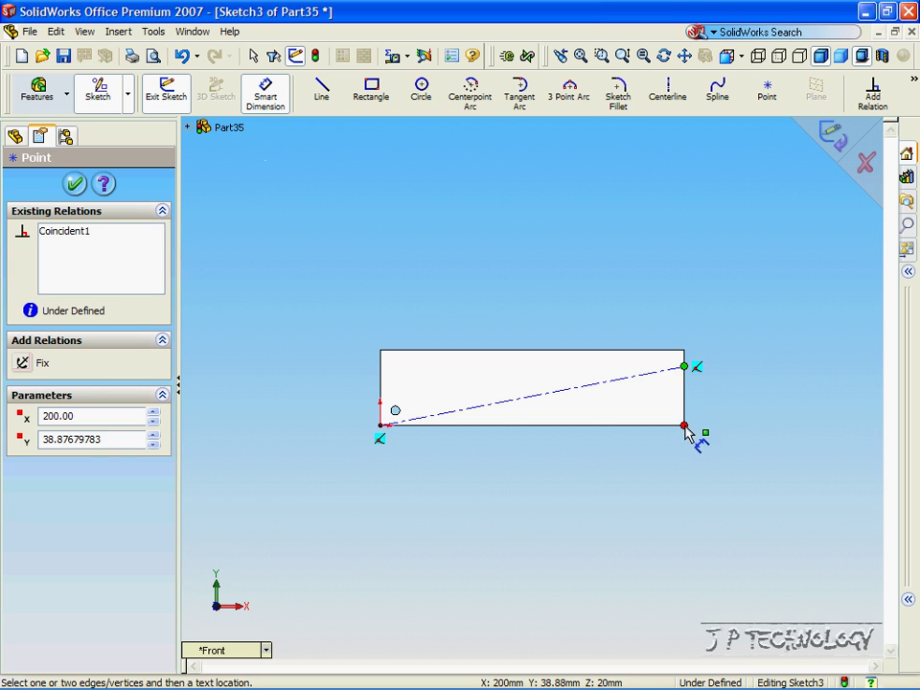
left_click(756, 394)
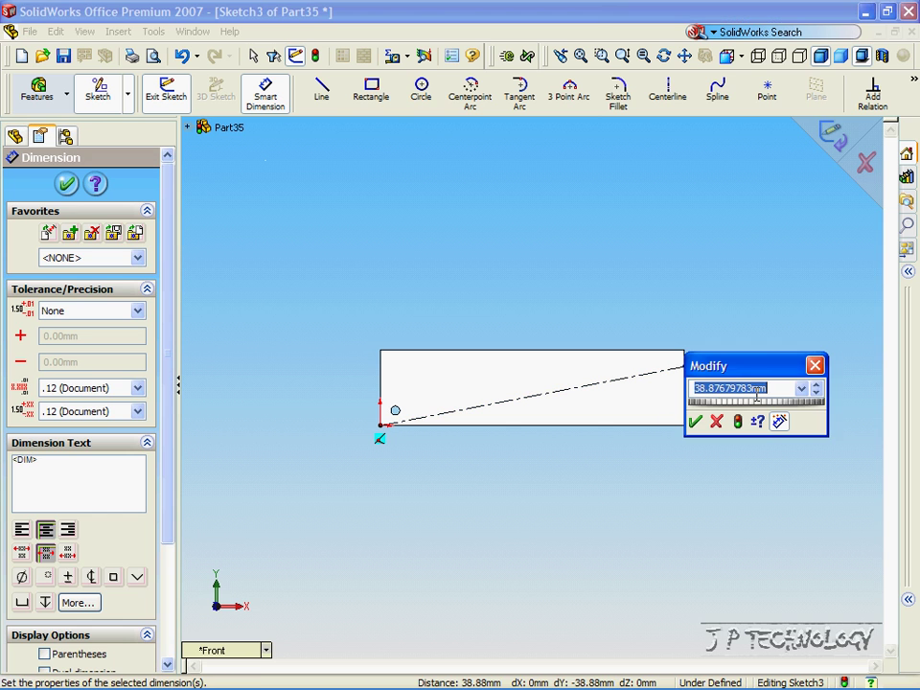
left_click(815, 365)
key("Escape")
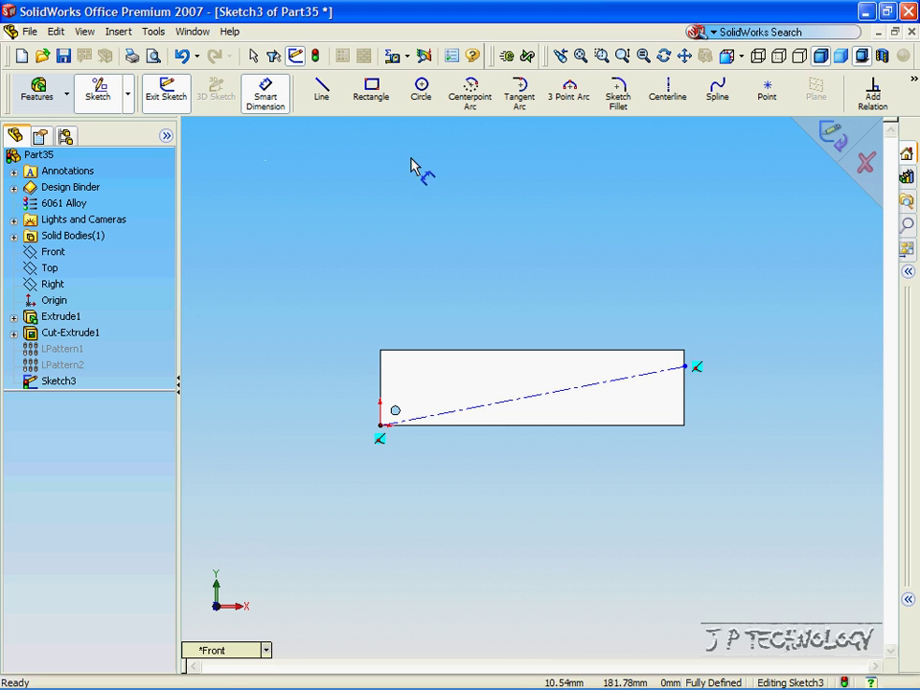
Dimension the angle between the centerline and the block's bottom edge as 5°.
left_click(573, 394)
left_click(613, 425)
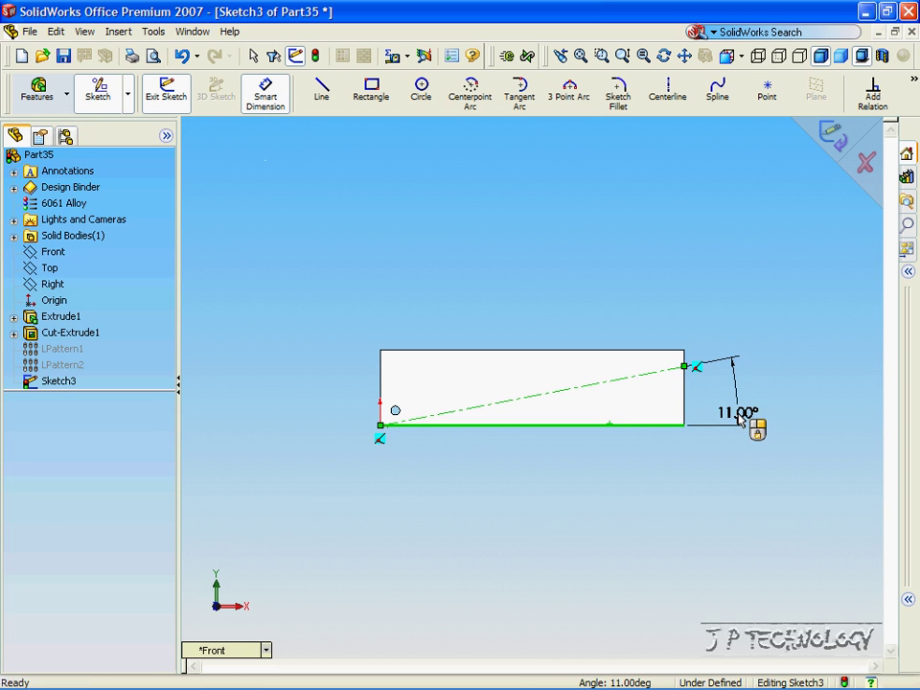
left_click(738, 412)
type("5")
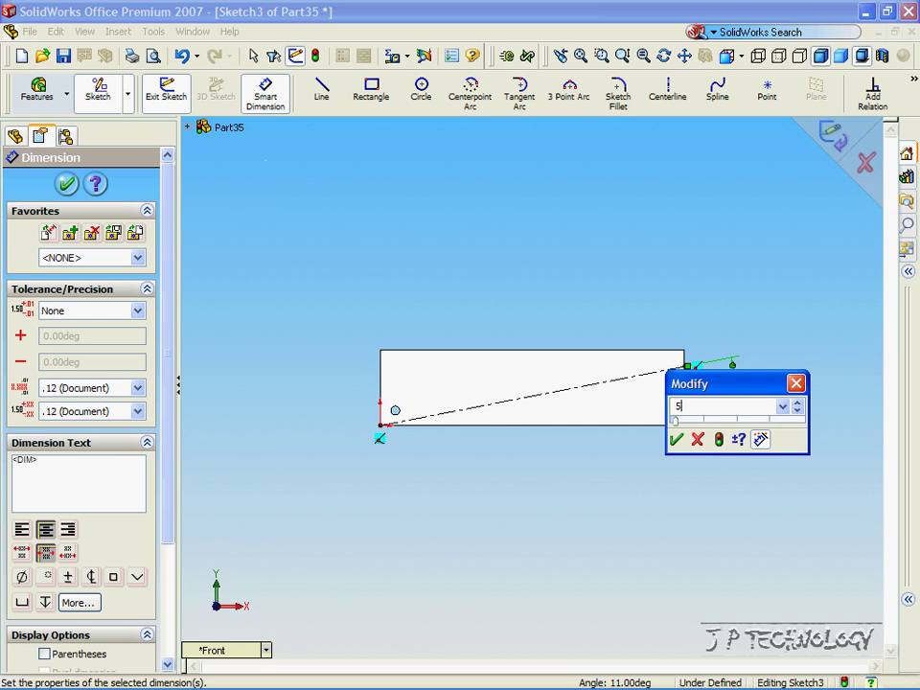
left_click(676, 438)
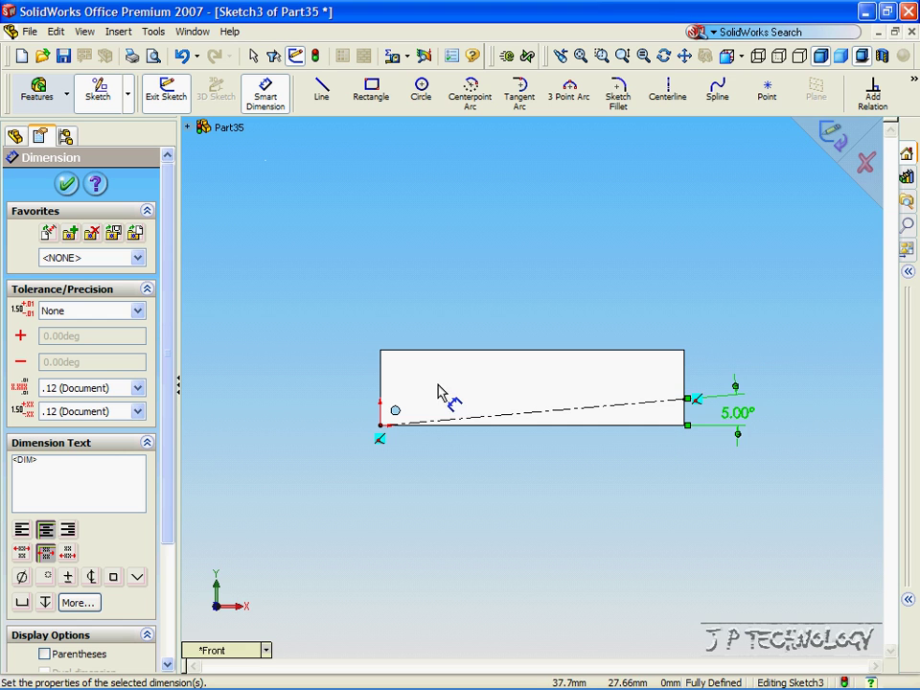
left_click(65, 184)
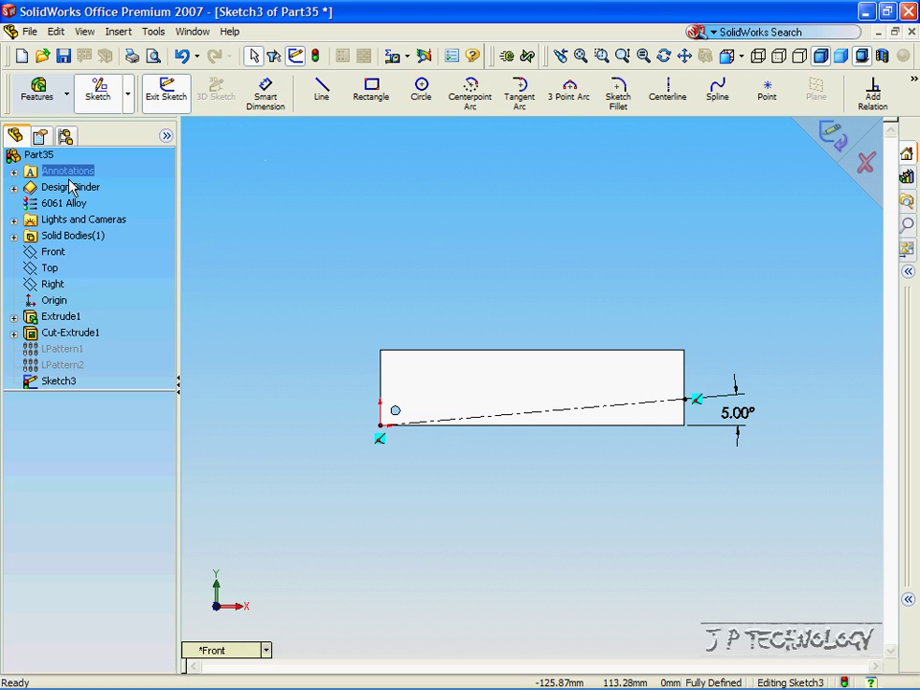
Create a linear pattern of the corner hole along the angled centerline with 20 mm spacing, giving a row of 10 holes.
left_click(38, 91)
left_click(829, 139)
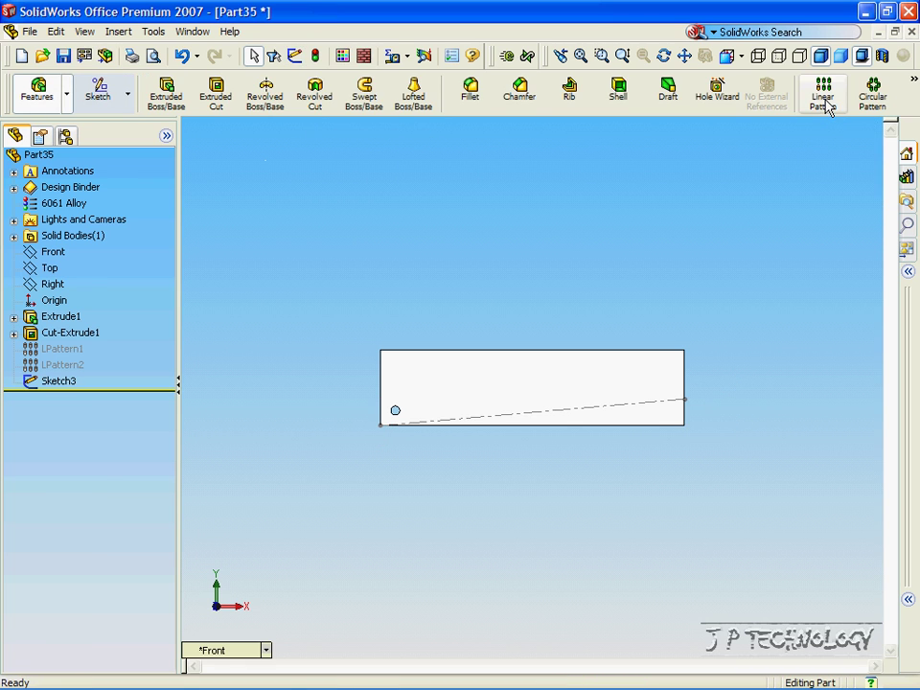
left_click(822, 97)
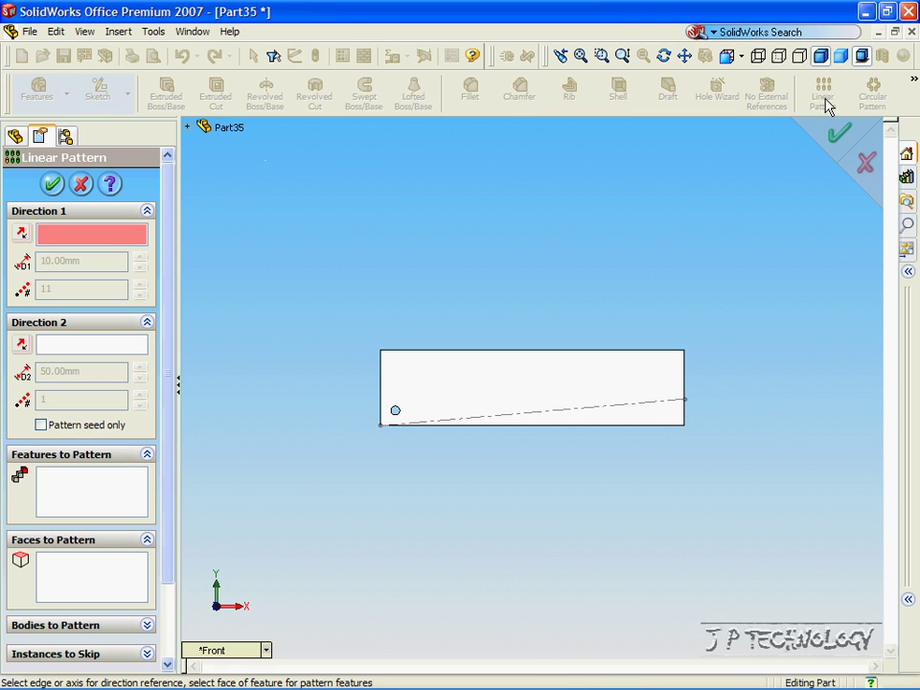
left_click(499, 422)
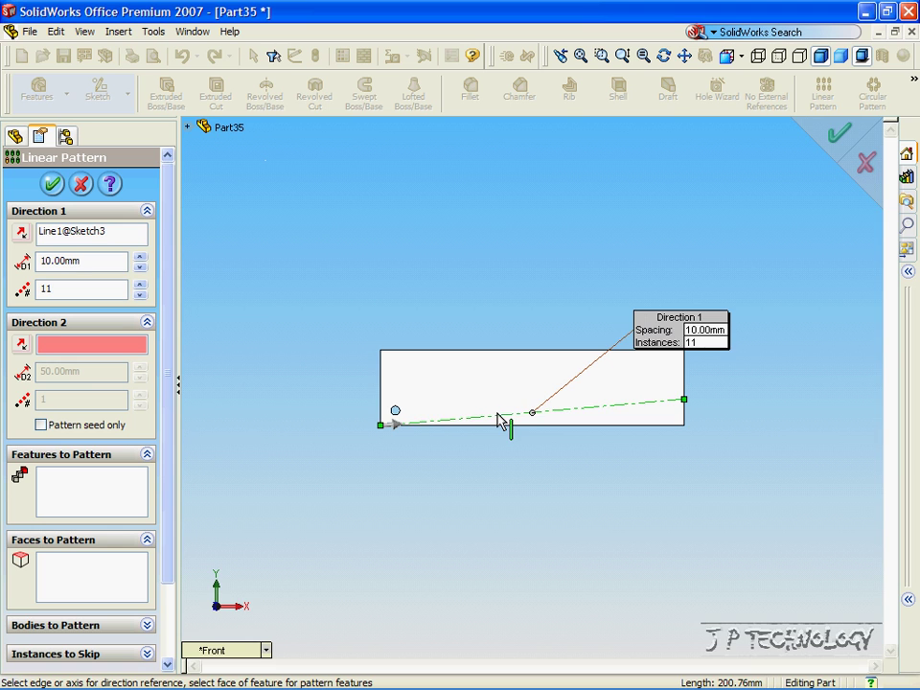
left_click(85, 493)
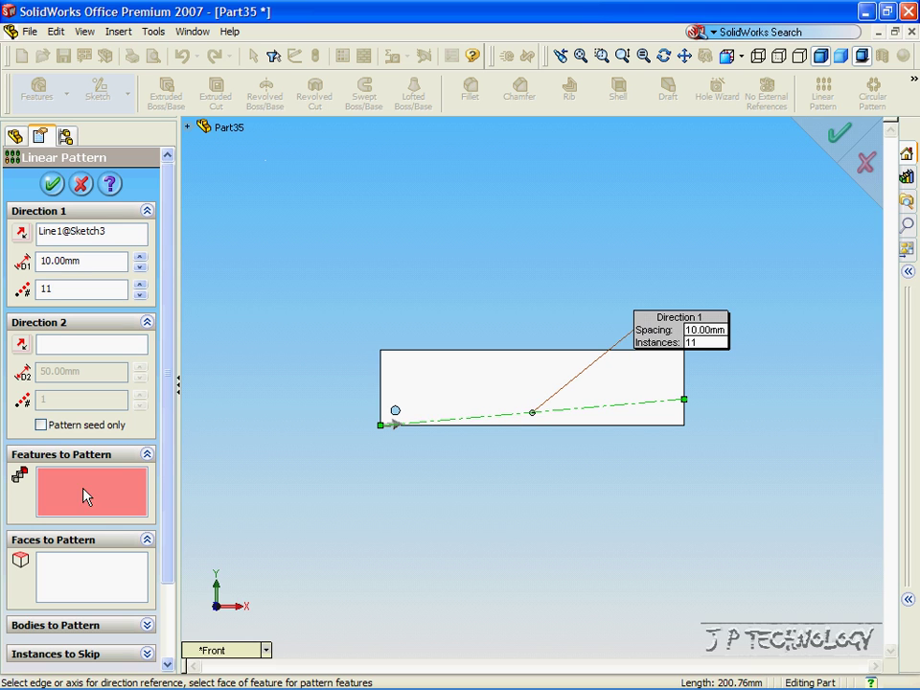
left_click(189, 128)
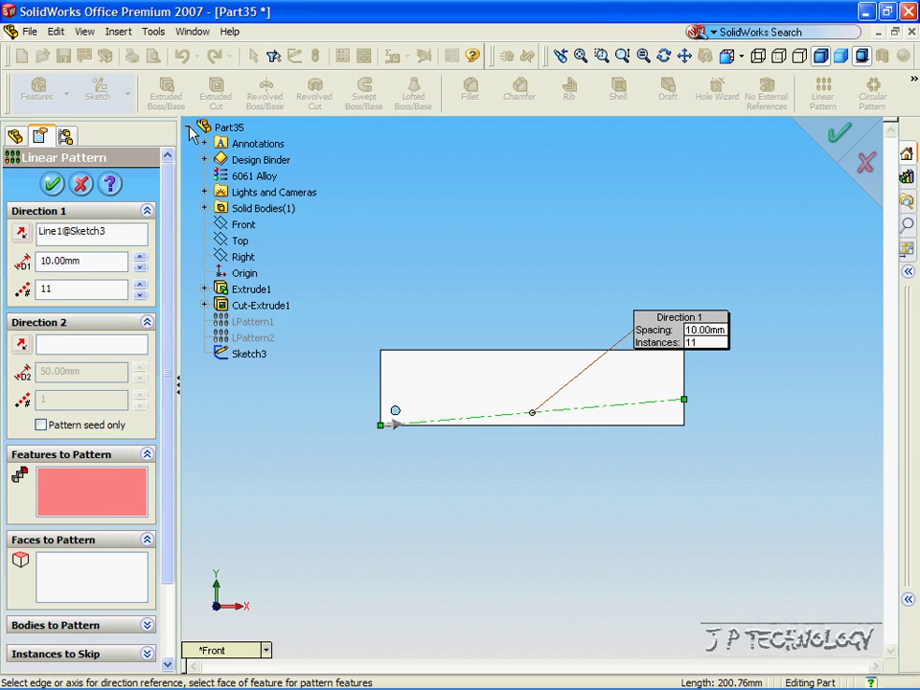
left_click(233, 307)
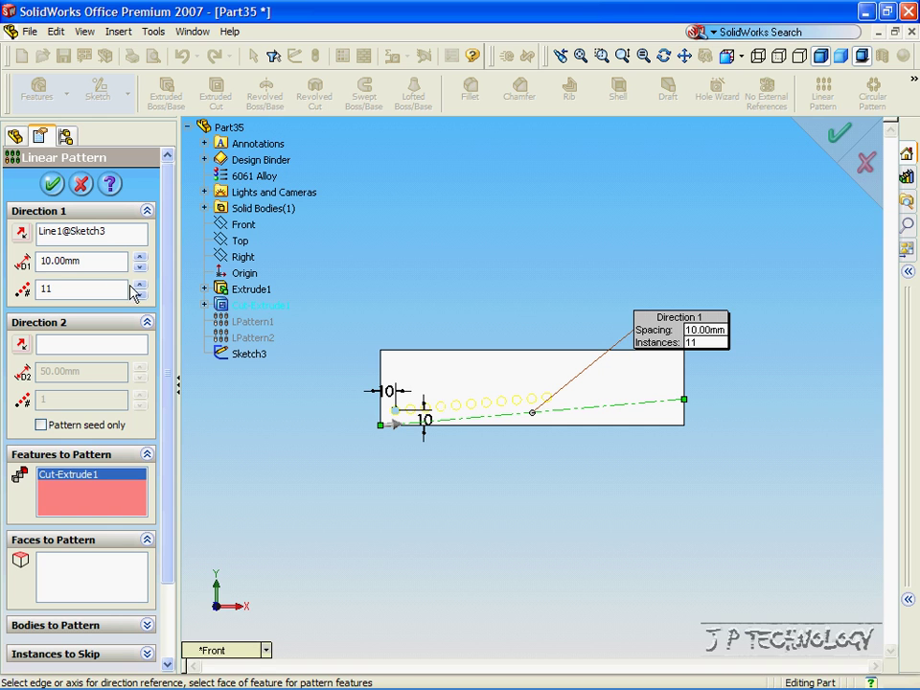
left_click_drag(76, 260, 3, 257)
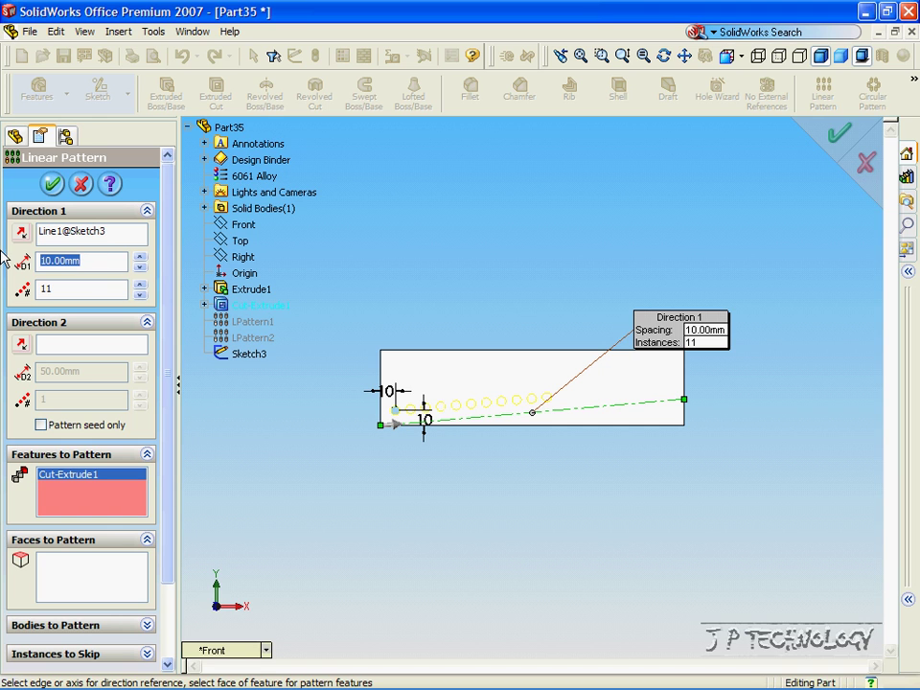
type("20")
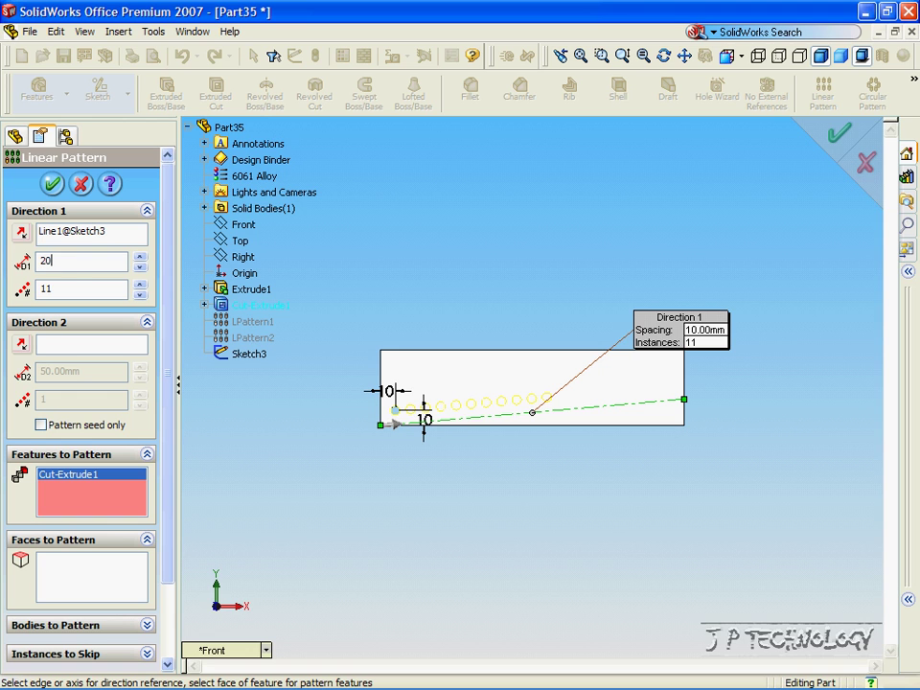
left_click(67, 286)
left_click(52, 183)
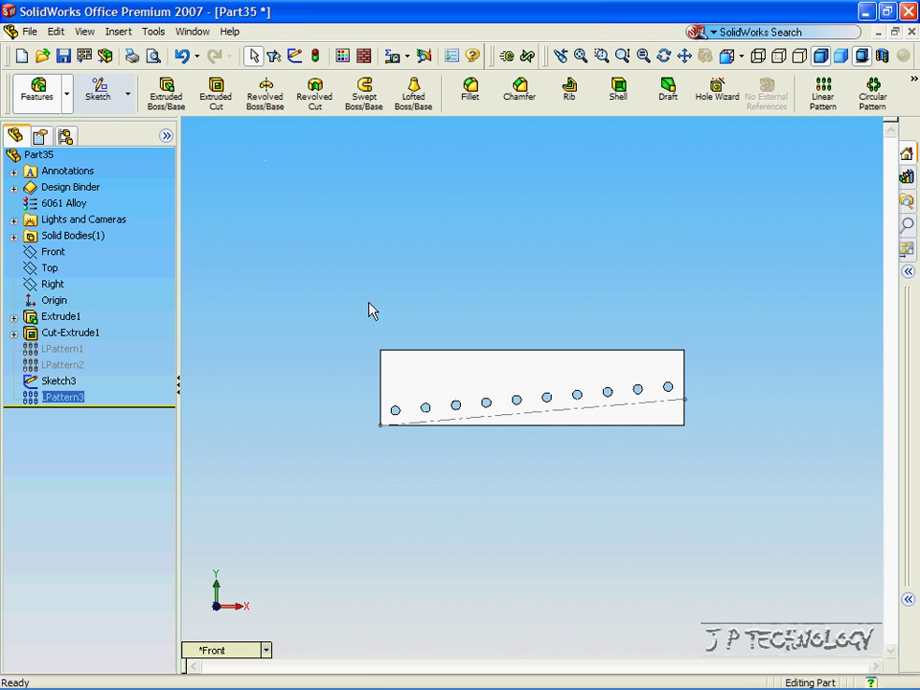
Edit Sketch3, set the angle between the centerline and the block's bottom edge to 20°, and exit the sketch.
middle_click_drag(469, 496, 489, 487)
key("ctrl+1")
left_click(59, 382)
right_click(60, 381)
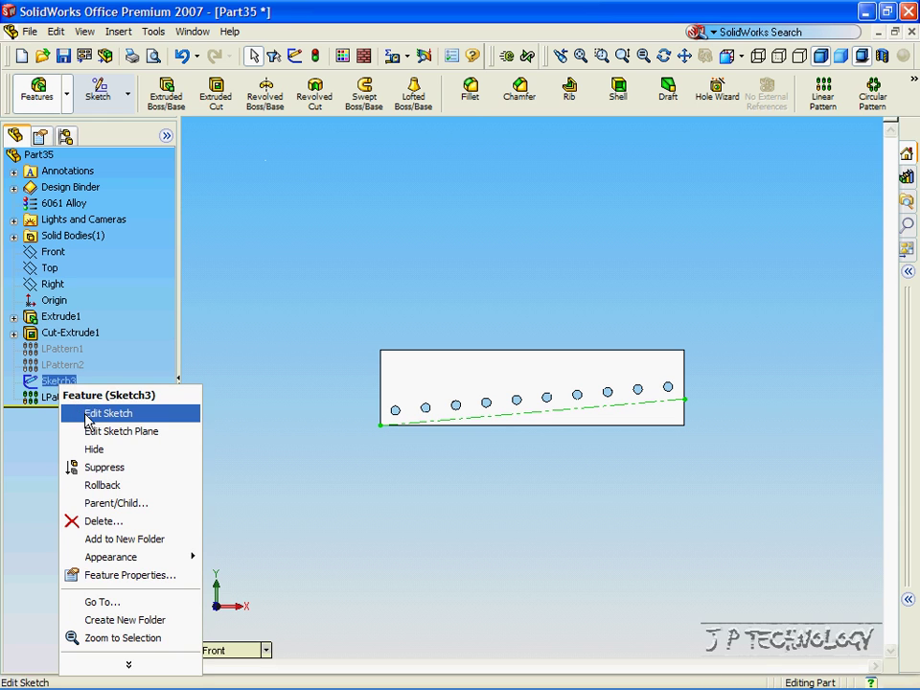
left_click(86, 414)
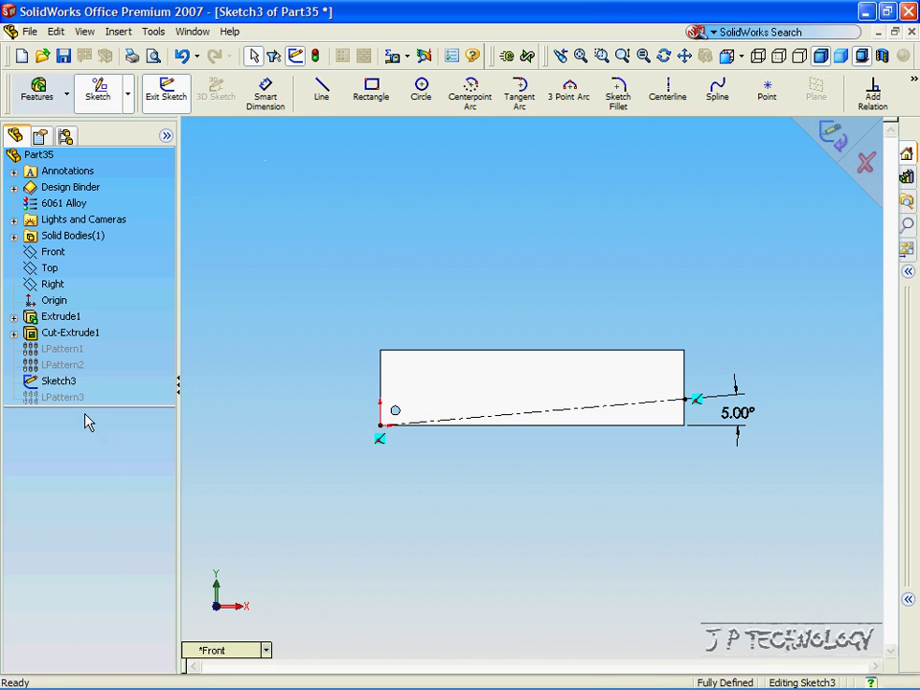
double_click(738, 415)
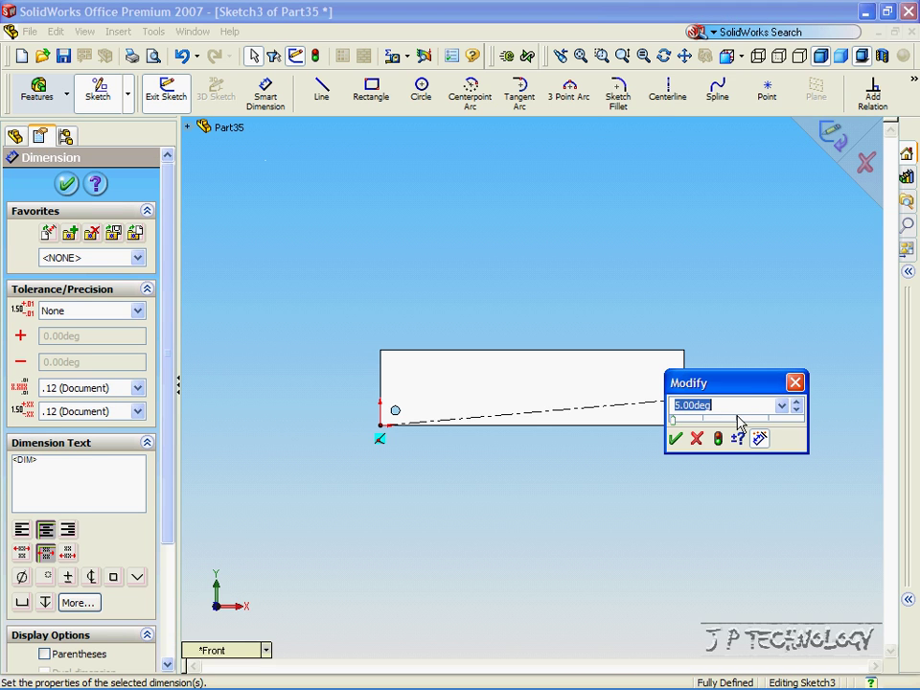
type("2")
key("Return")
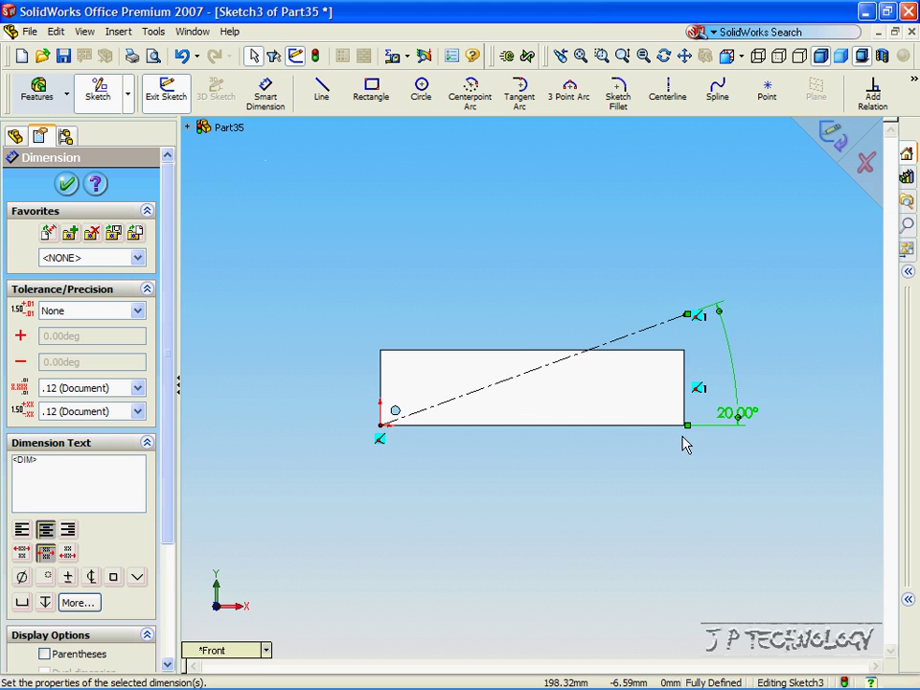
left_click(834, 138)
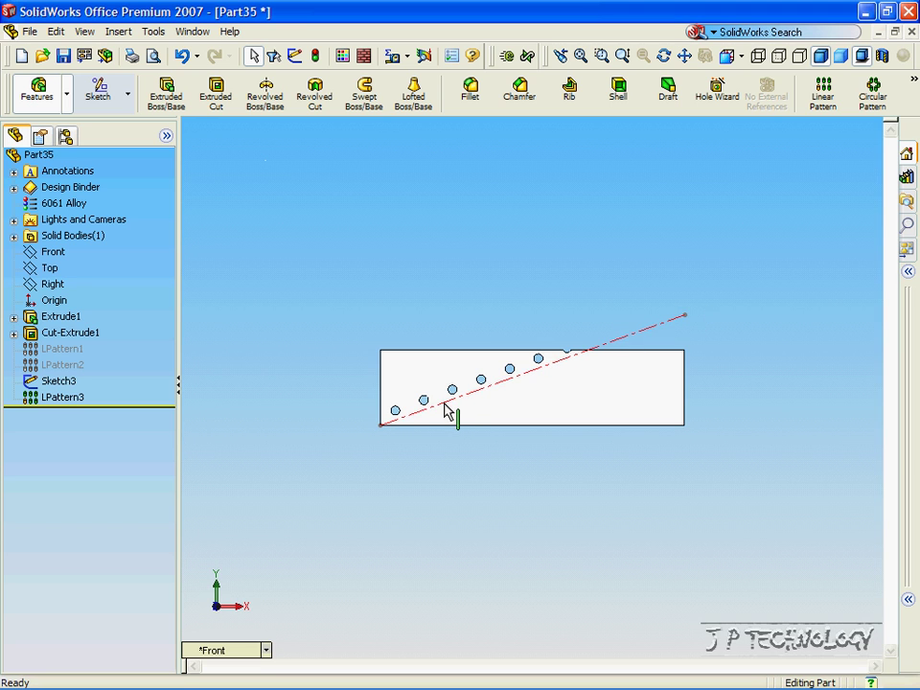
Delete the centerline sketch Sketch3 together with its dependent pattern LPattern3.
left_click(61, 382)
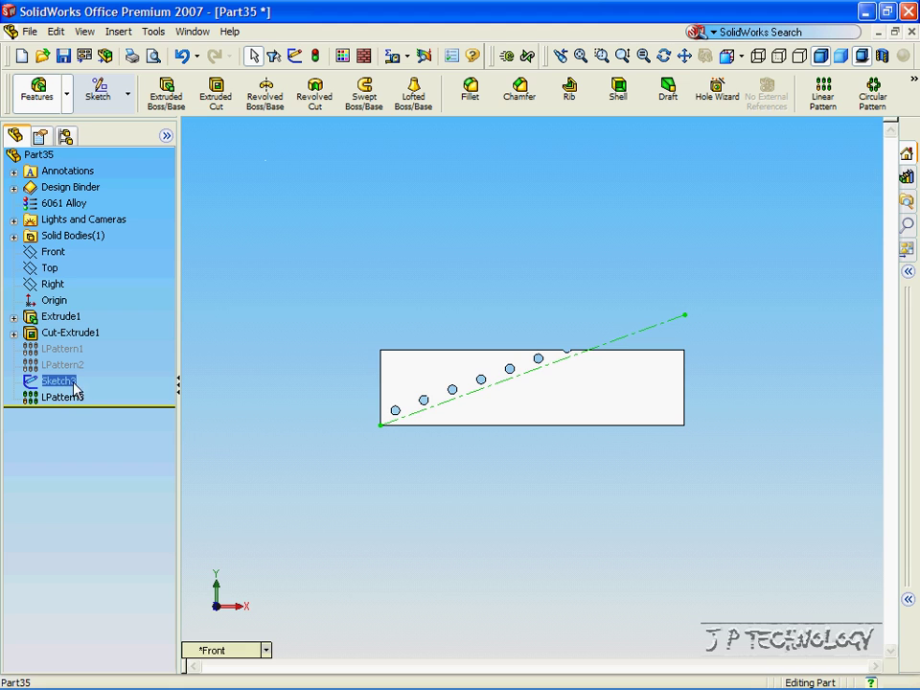
left_click(84, 393, "ctrl")
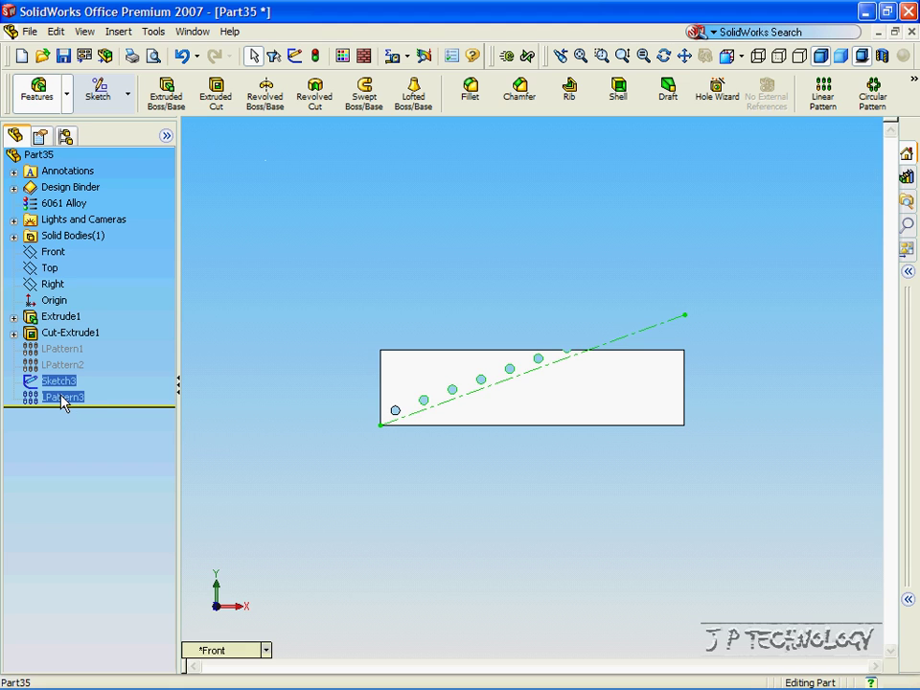
right_click(62, 403)
left_click(79, 440)
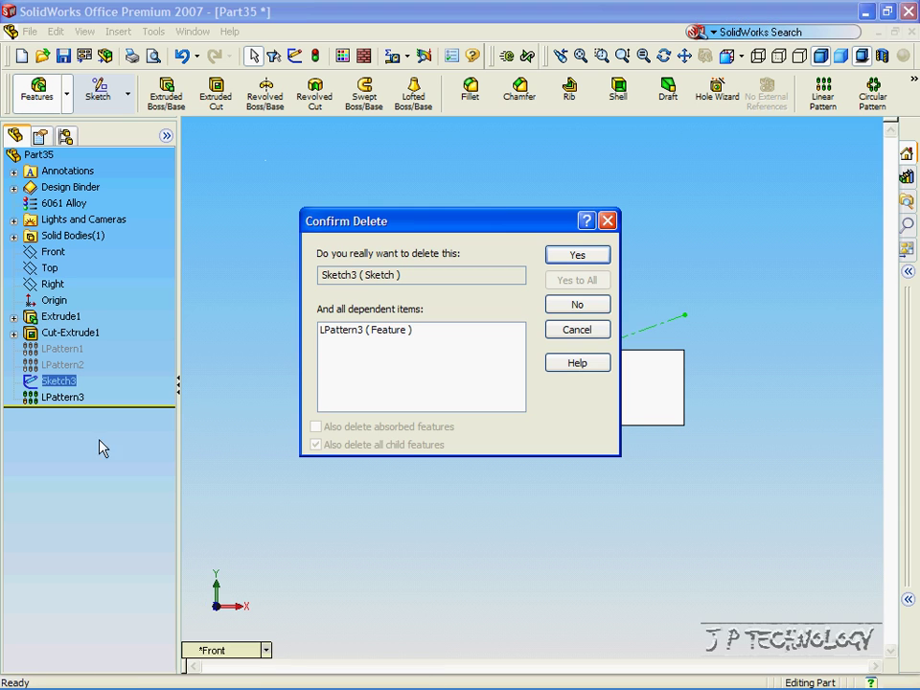
left_click(577, 259)
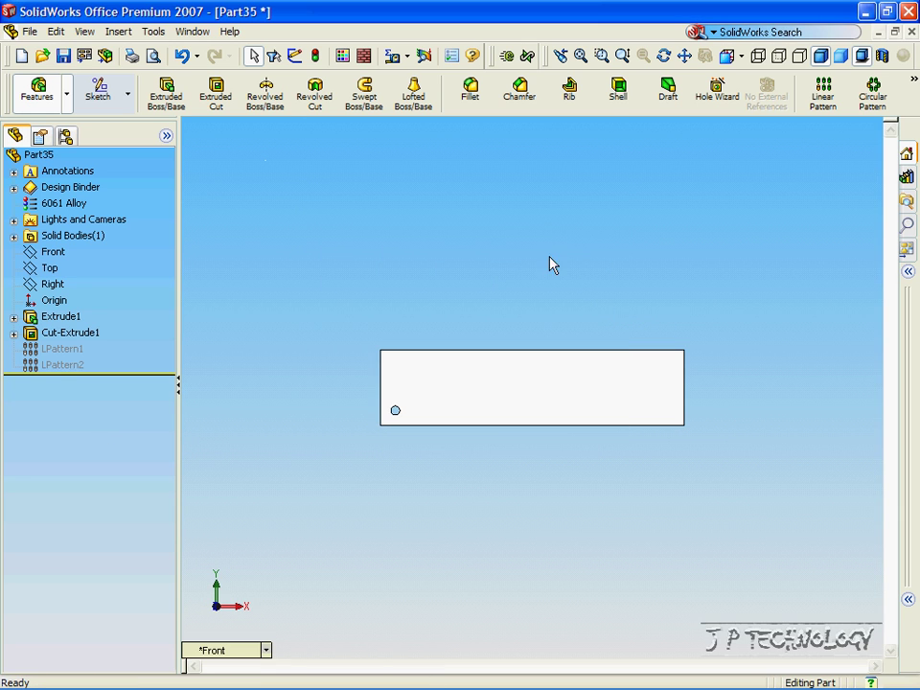
Edit Sketch2 of the hole cut and delete its circle along with the attached dimensions.
left_click(395, 412)
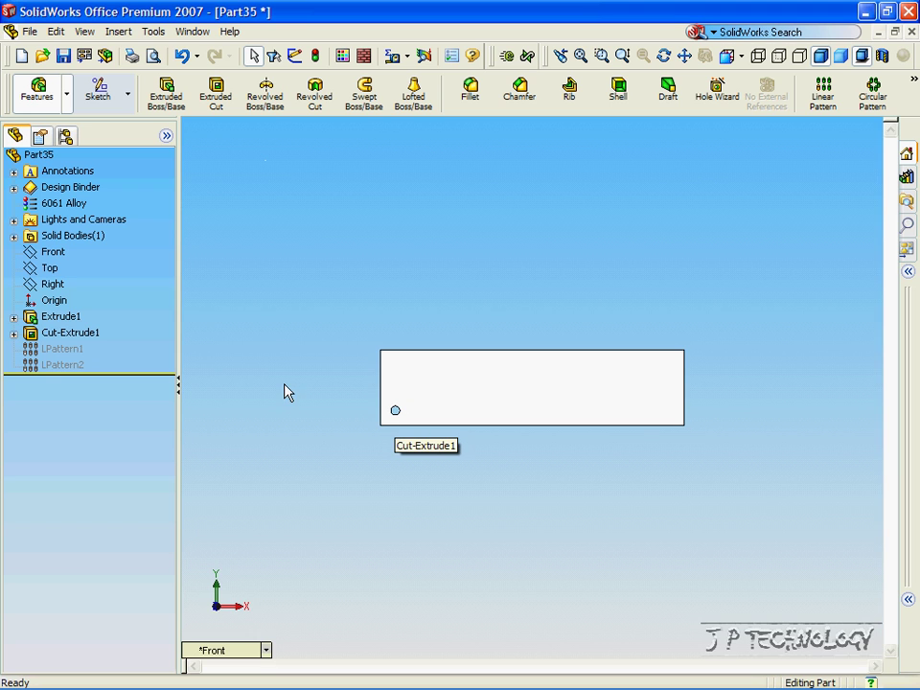
left_click(13, 333)
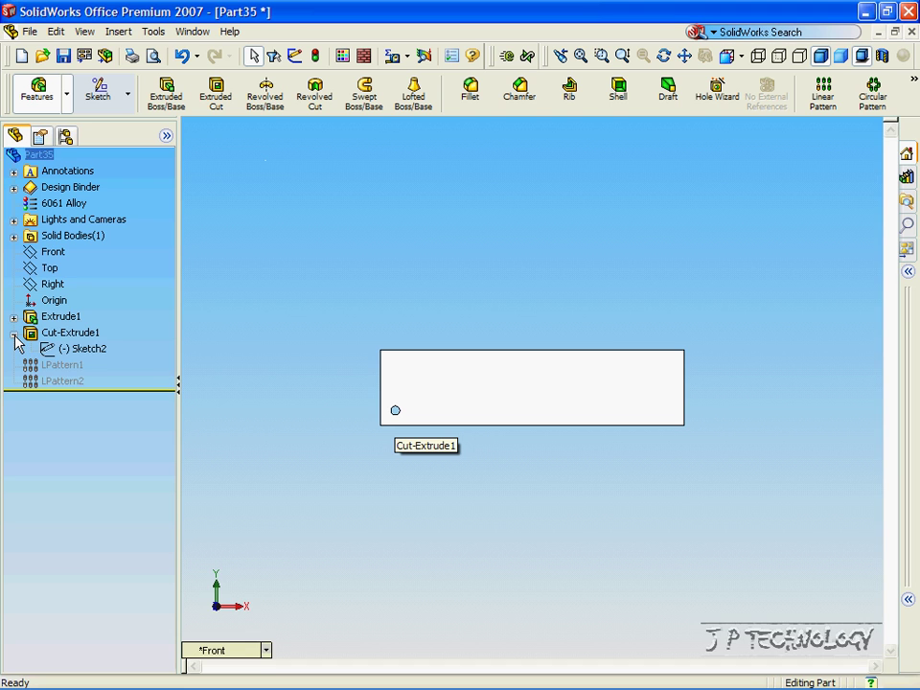
right_click(74, 349)
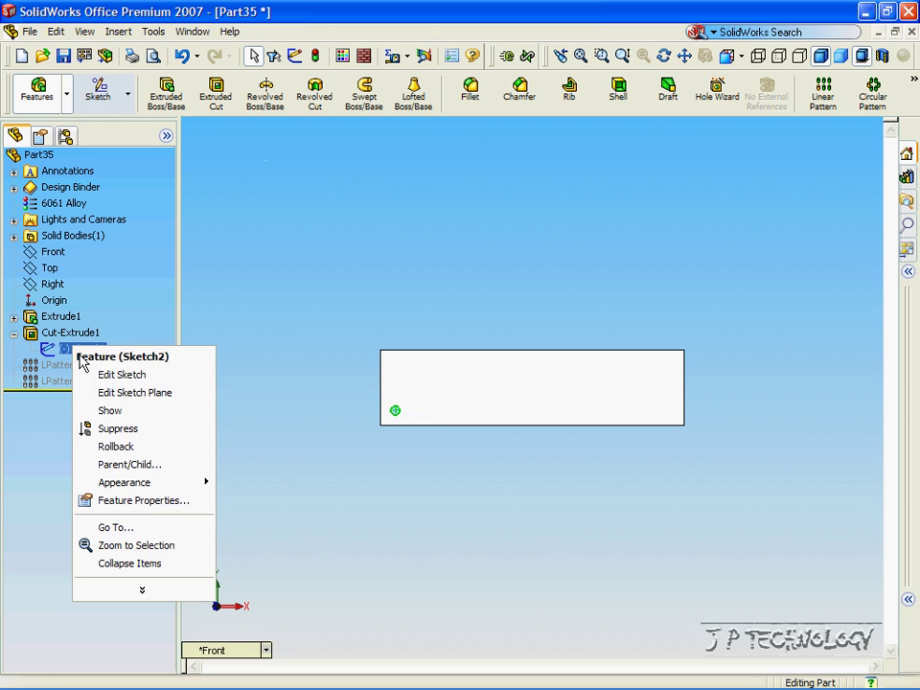
left_click(122, 375)
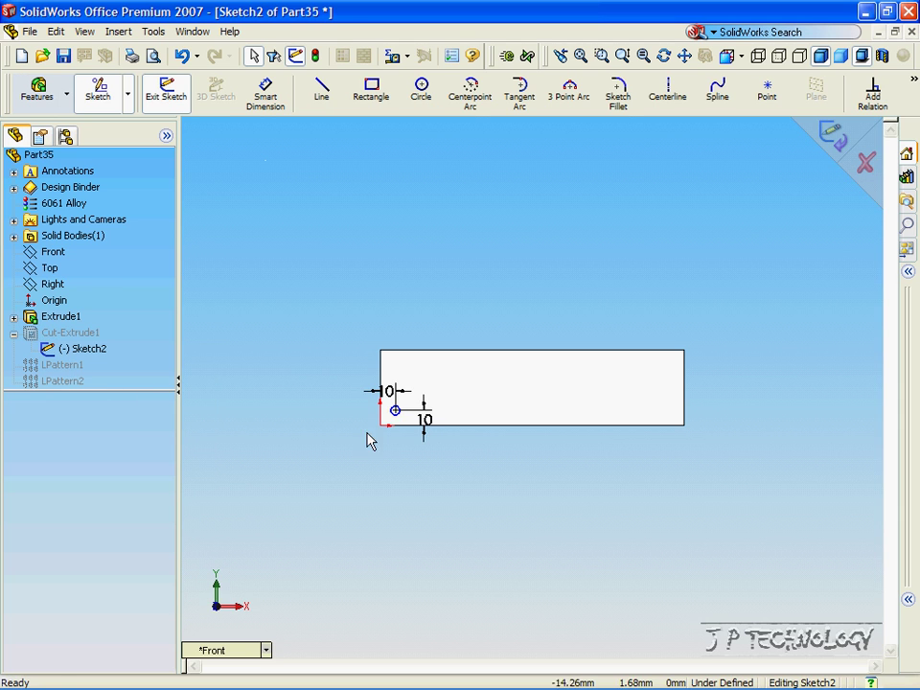
scroll(412, 441, "down", 4)
scroll(412, 431, "down", 2)
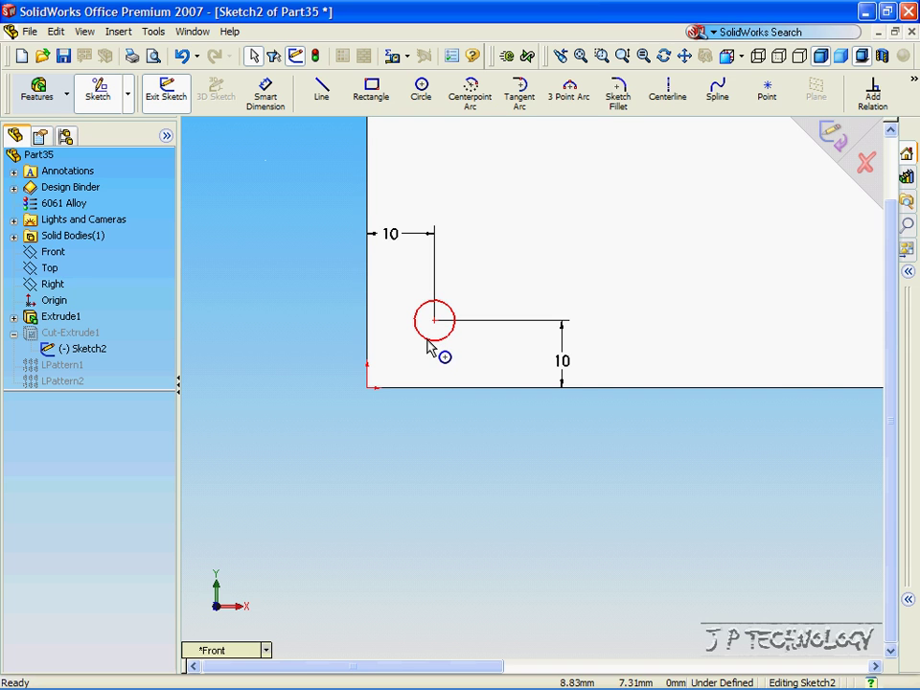
left_click(427, 344)
key("Delete")
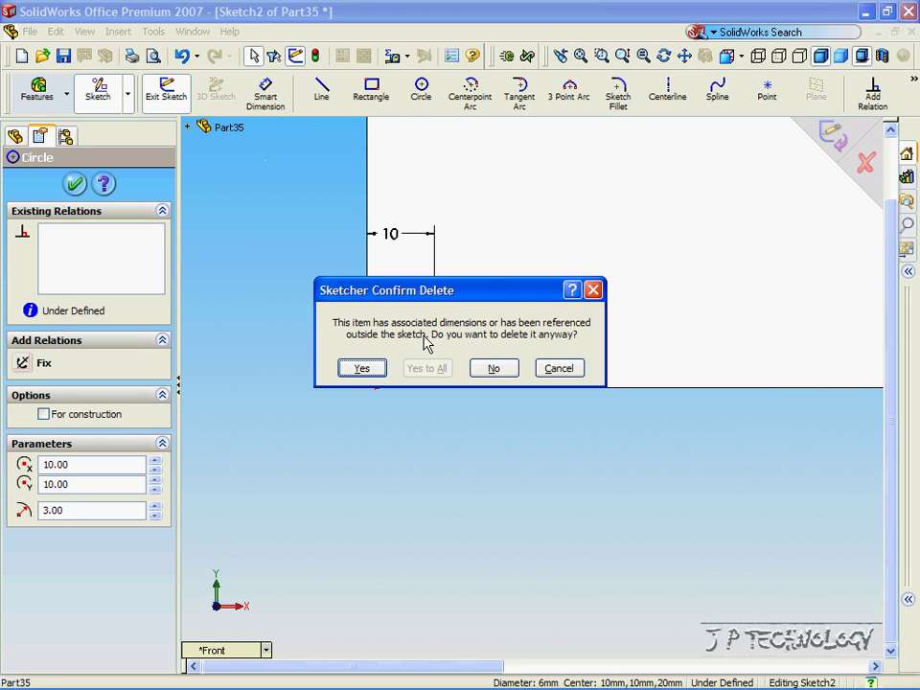
left_click(355, 372)
Sketch a rectangle near the block's bottom-left corner and dimension it 5 mm high and 5 mm wide.
left_click(373, 94)
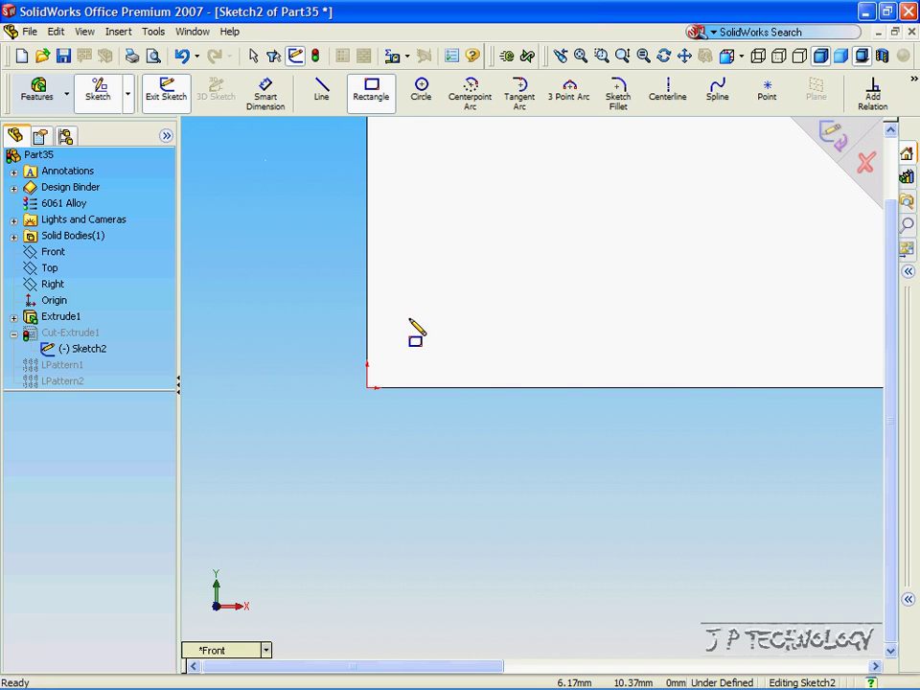
mouse_move(409, 317)
left_mouse_down()
mouse_move(476, 332)
mouse_move(477, 360)
left_mouse_up()
left_click(269, 96)
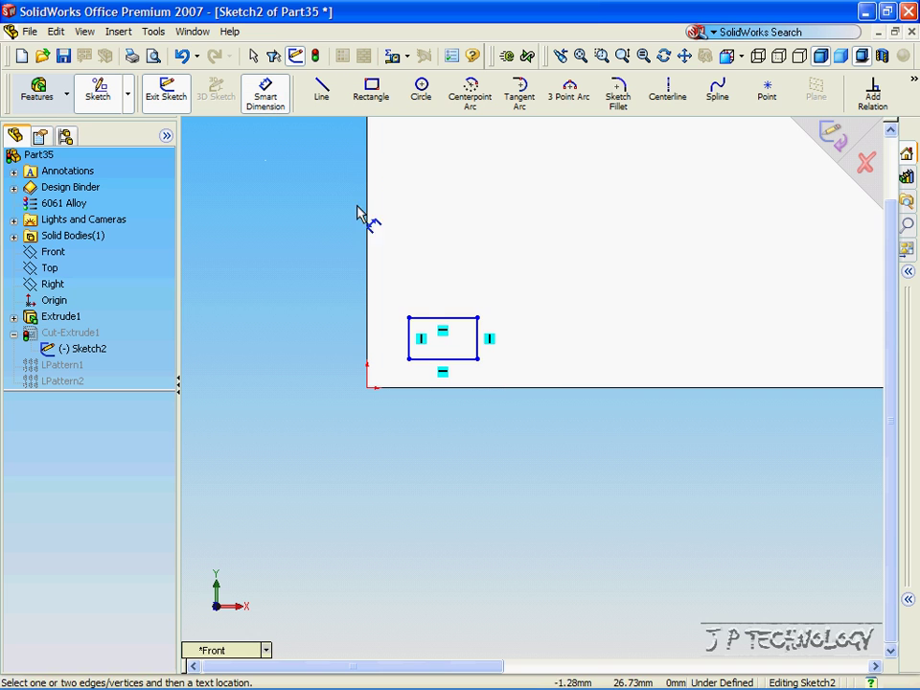
left_click(409, 337)
left_click(396, 337)
type("5")
left_click(327, 360)
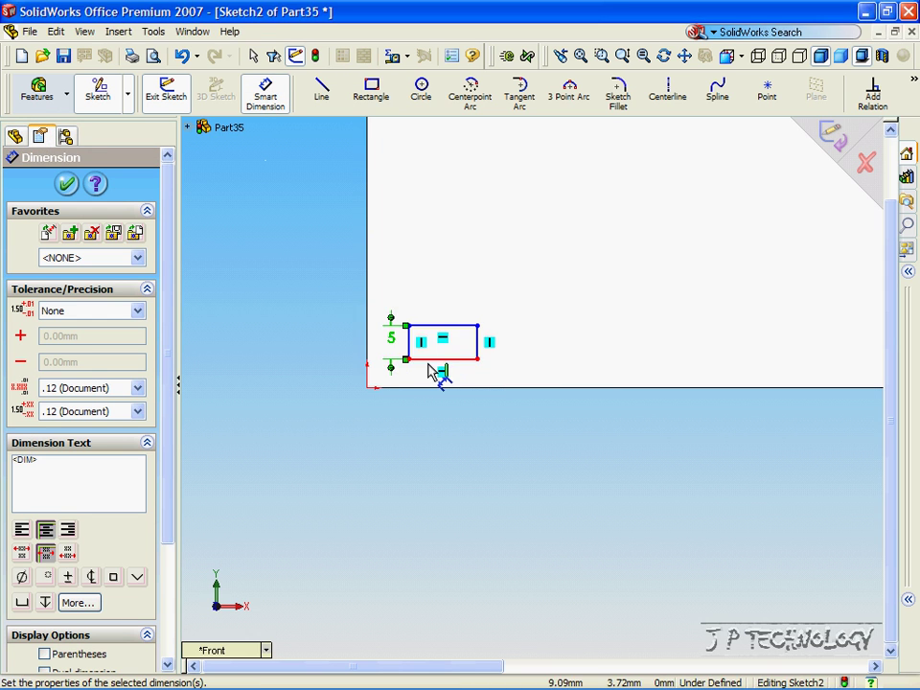
left_click(434, 361)
left_click(434, 379)
type("5")
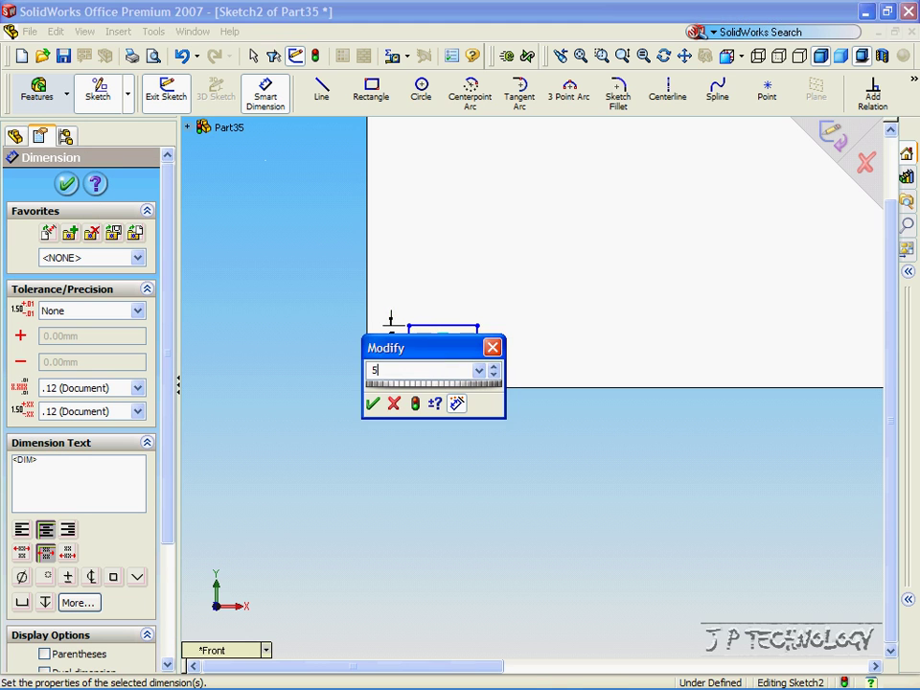
left_click(372, 404)
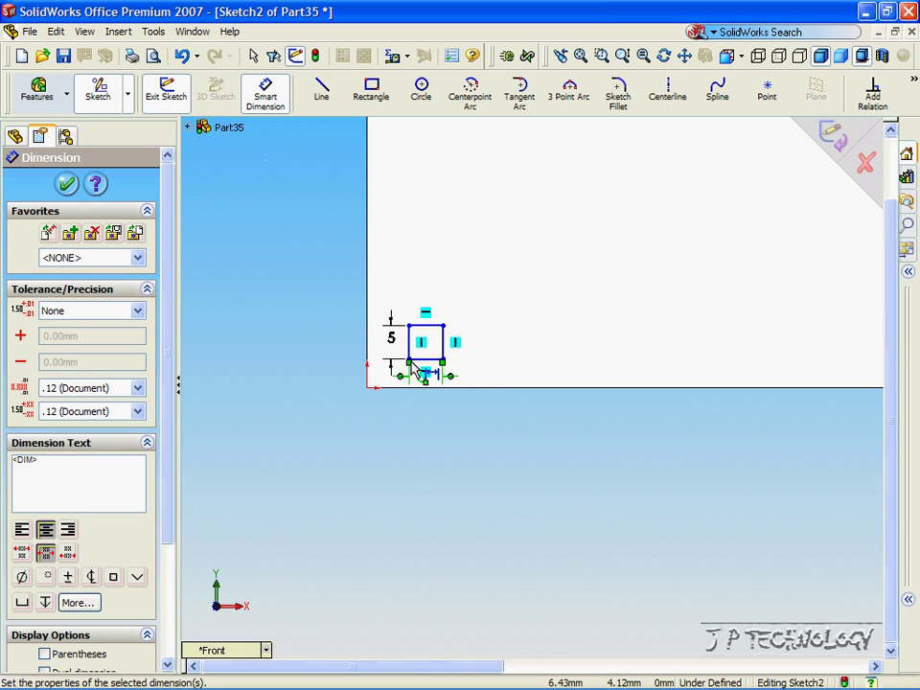
Dimension the square 10 mm from the block's left edge and 10 mm from its bottom edge, and exit the sketch.
left_click(409, 360)
left_click(368, 349)
left_click(379, 288)
type("10")
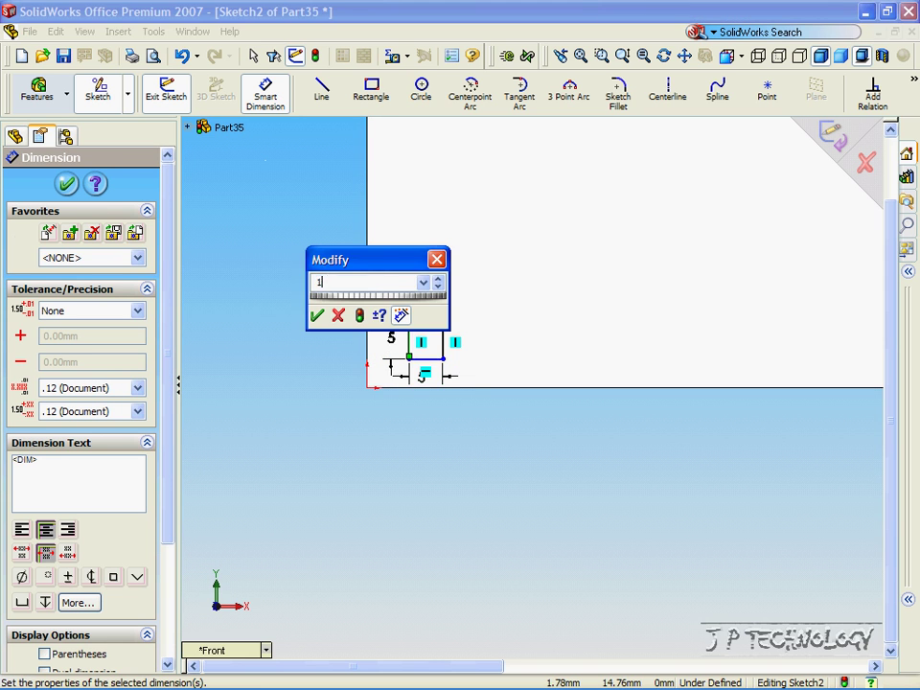
key("Return")
left_click(449, 359)
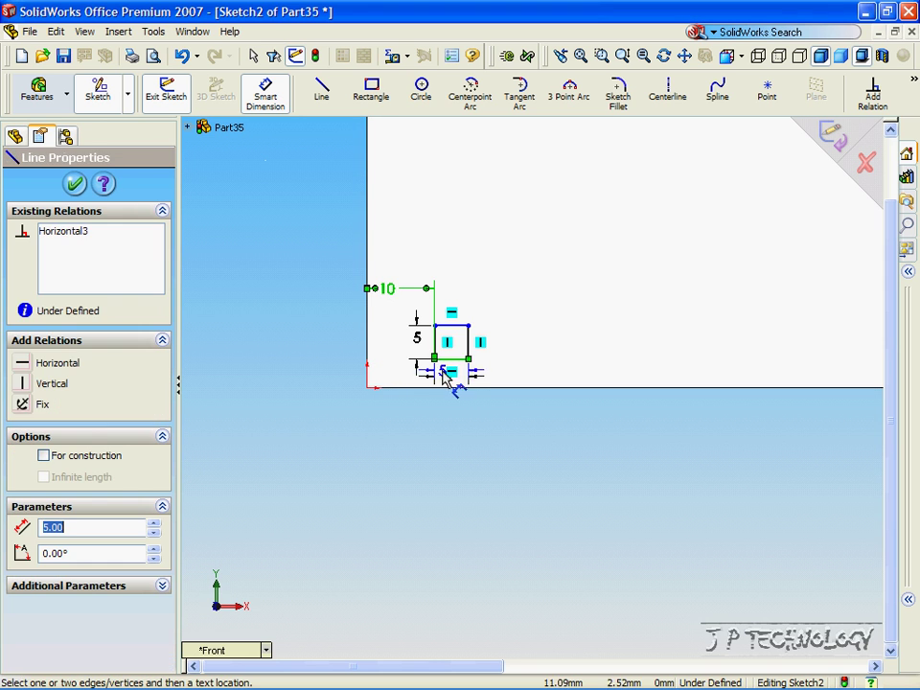
left_click(445, 387)
left_click(515, 375)
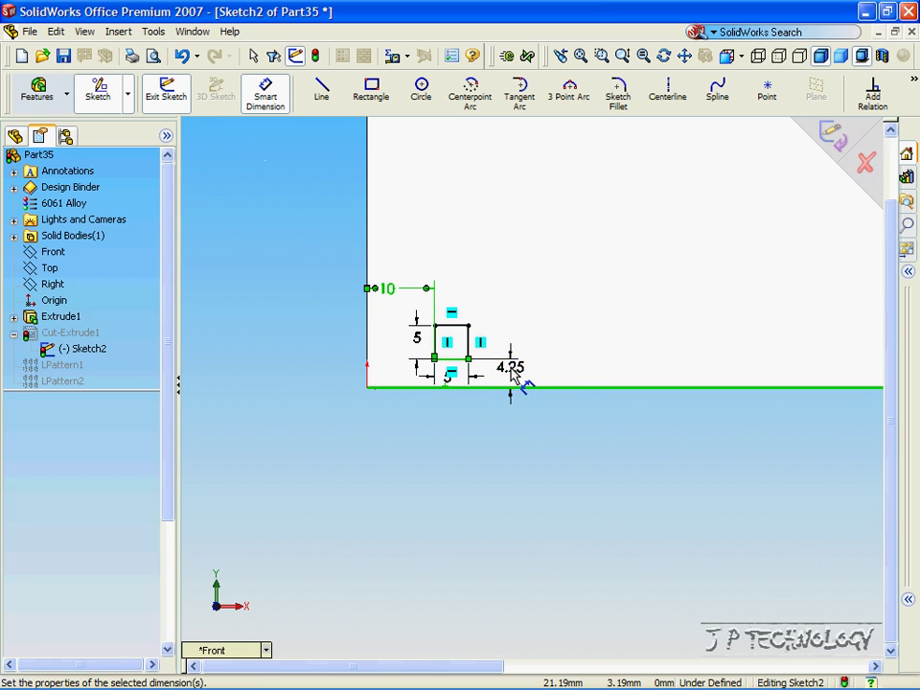
type("10")
key("Return")
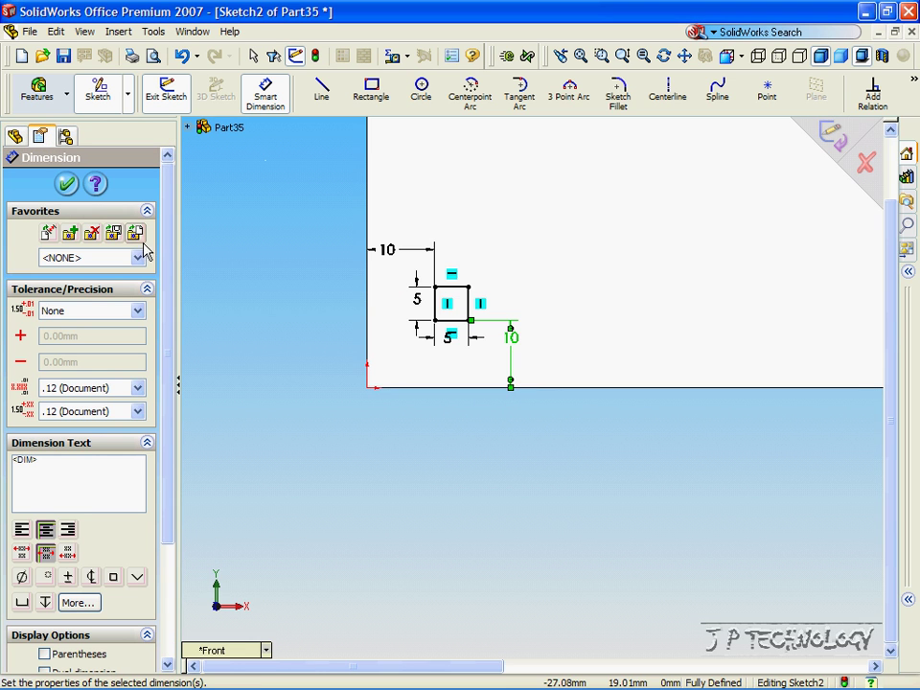
left_click(66, 183)
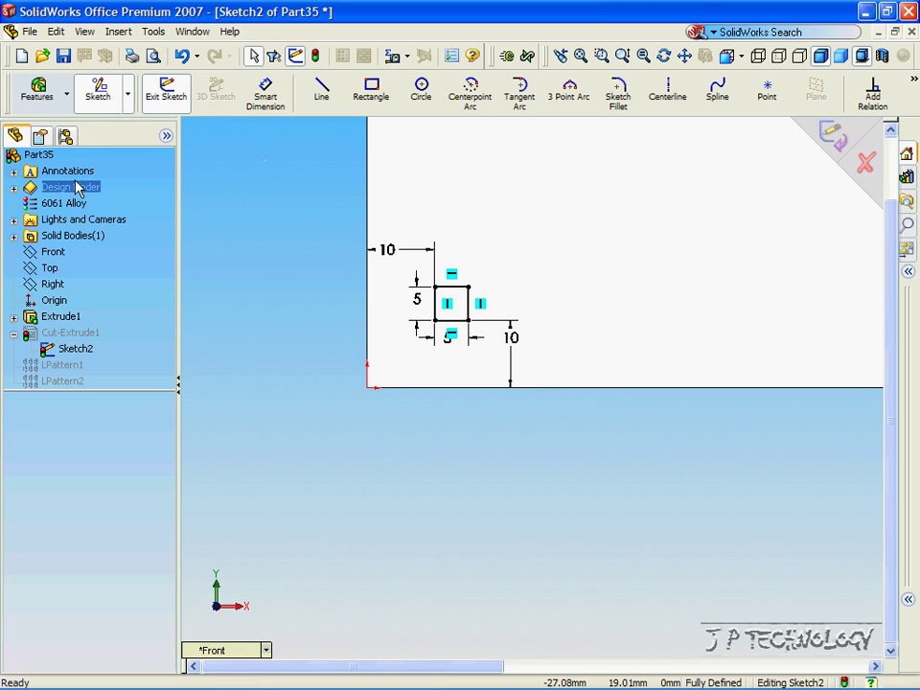
left_click(831, 140)
Unsuppress both linear patterns, LPattern1 and LPattern2, so they repeat the square cut across the block.
scroll(579, 487, "up", 5)
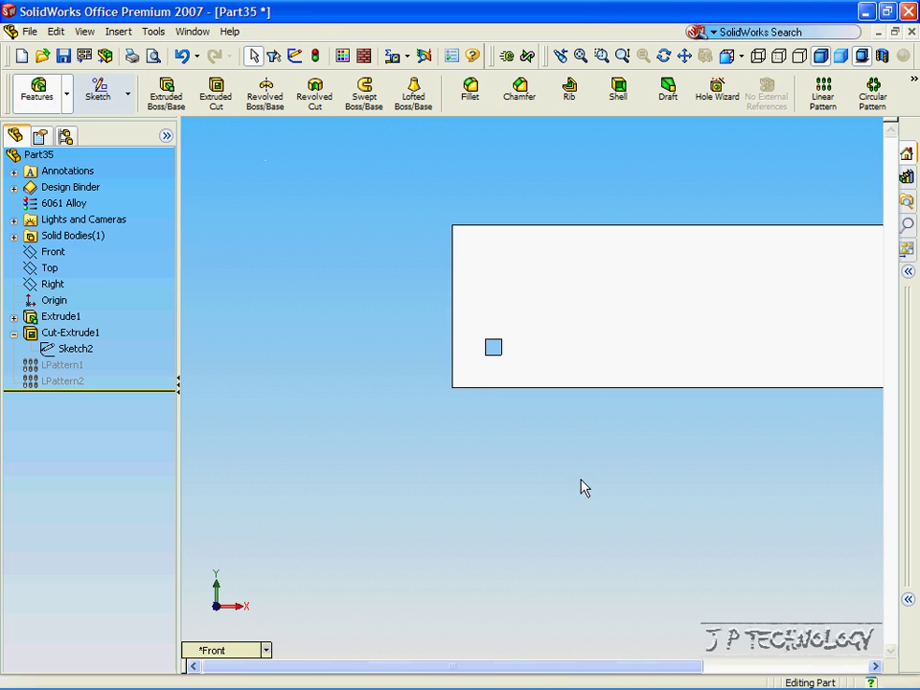
left_click_drag(594, 661, 698, 657)
left_click(63, 381)
left_click(55, 372)
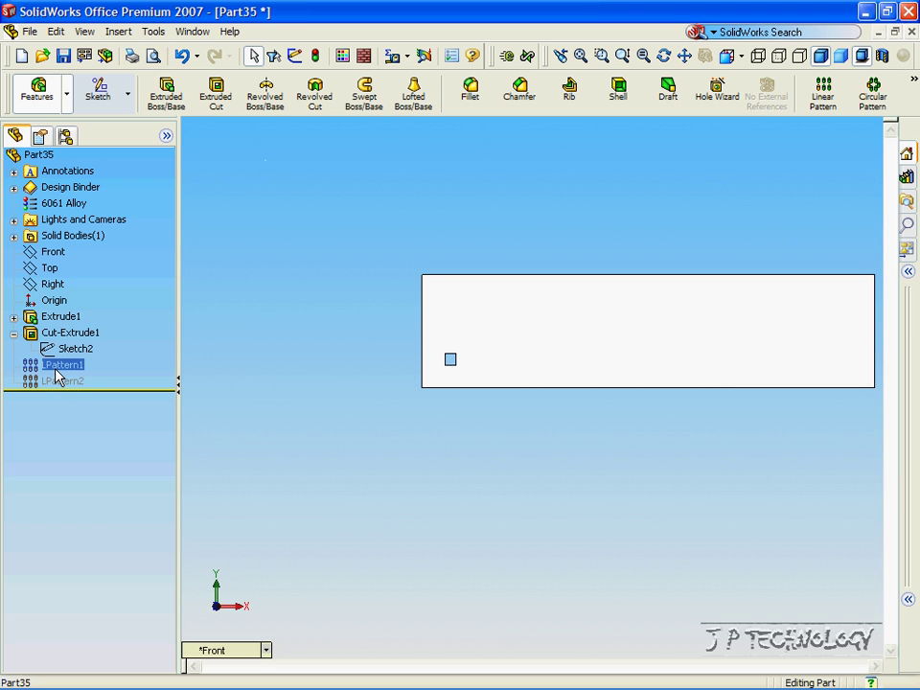
left_click(63, 381, "ctrl")
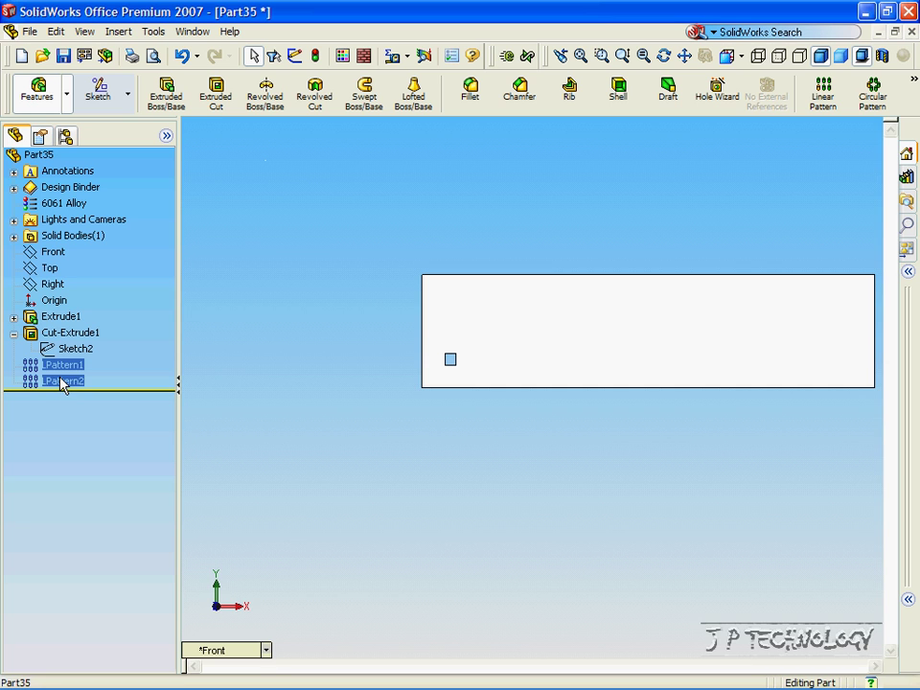
right_click(61, 383)
left_click(127, 404)
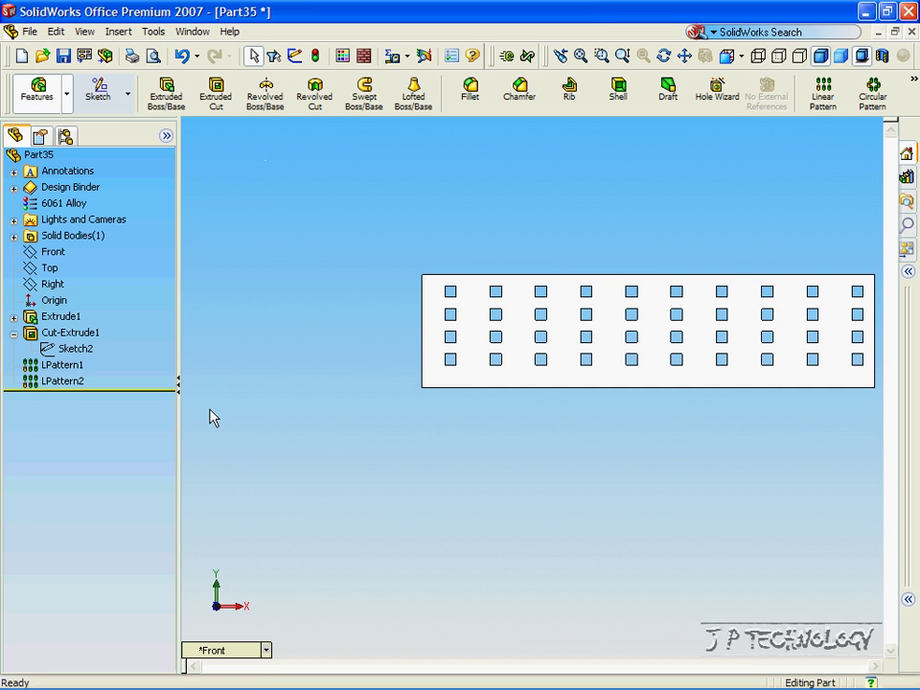
middle_click_drag(285, 406, 318, 380)
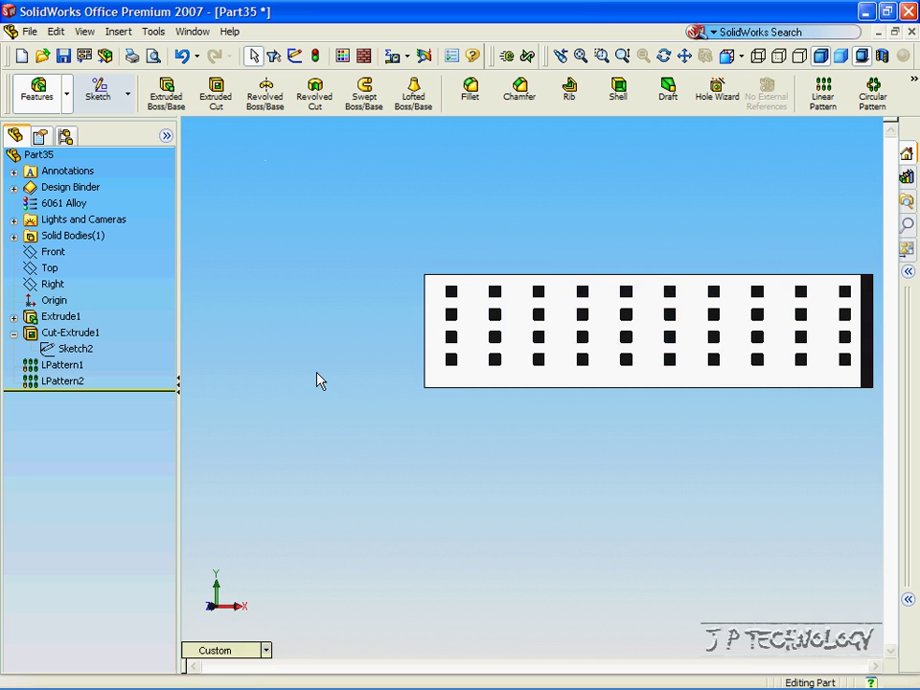
key("ctrl+1")
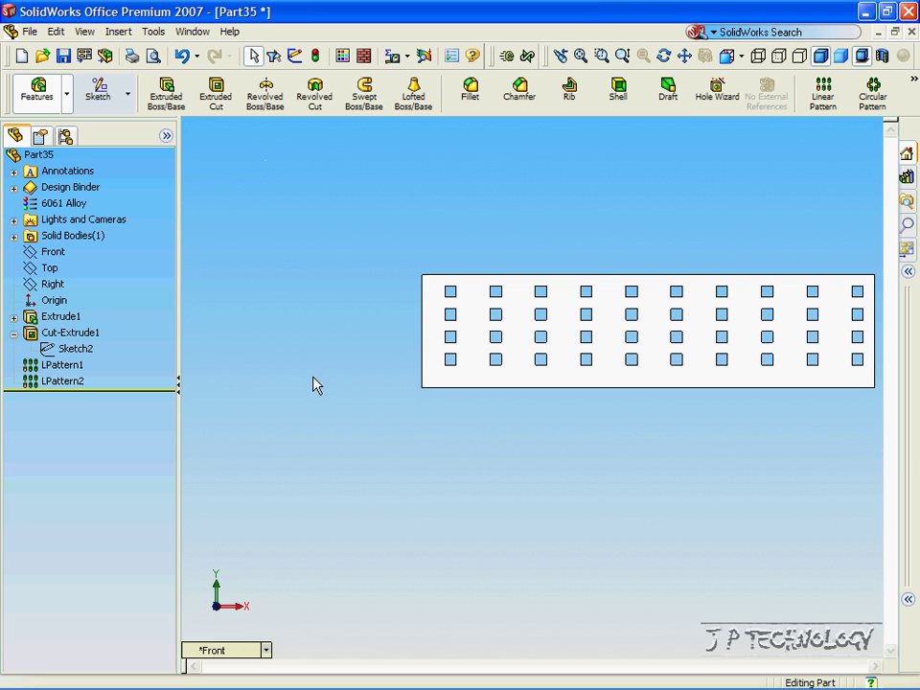